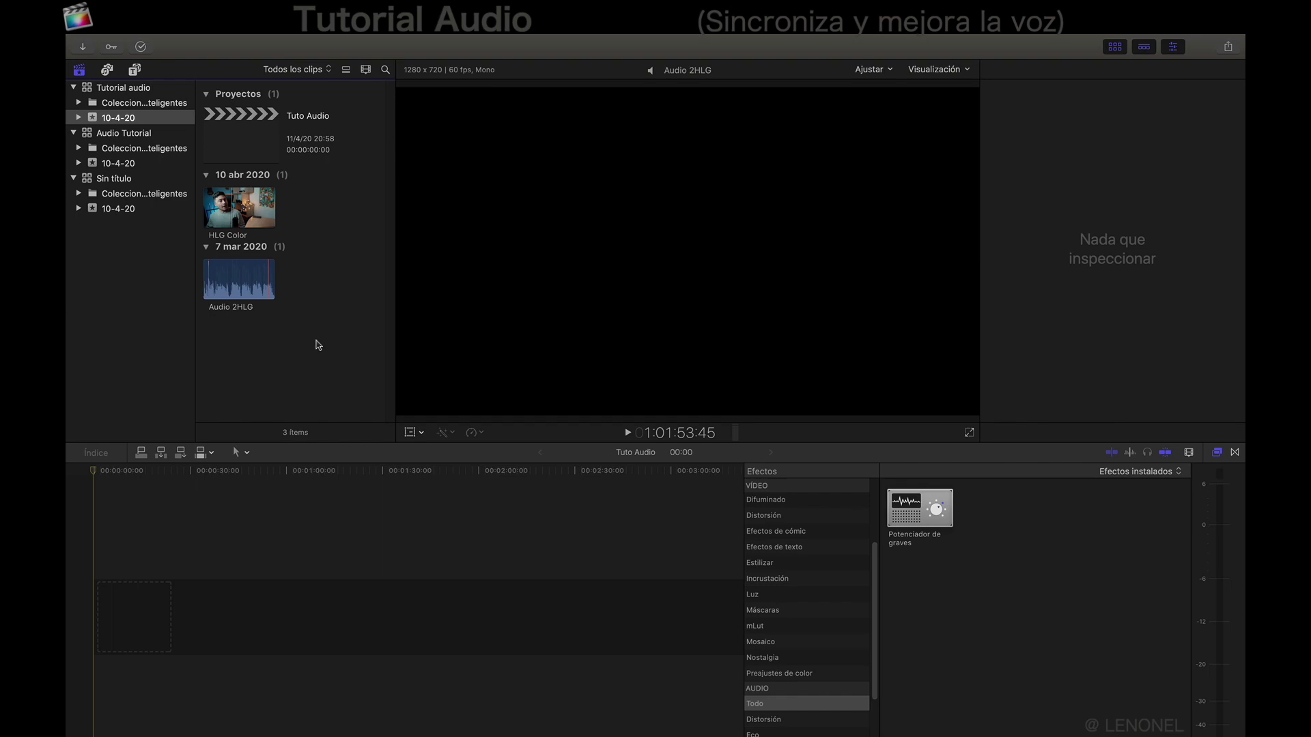
Synchronize the HLG Color and Audio 2HLG clips into 'HLG Color - Clip sincronizado'.
{"action": "left_click_drag", "start_coordinate": [318, 346], "coordinate": [205, 188]}
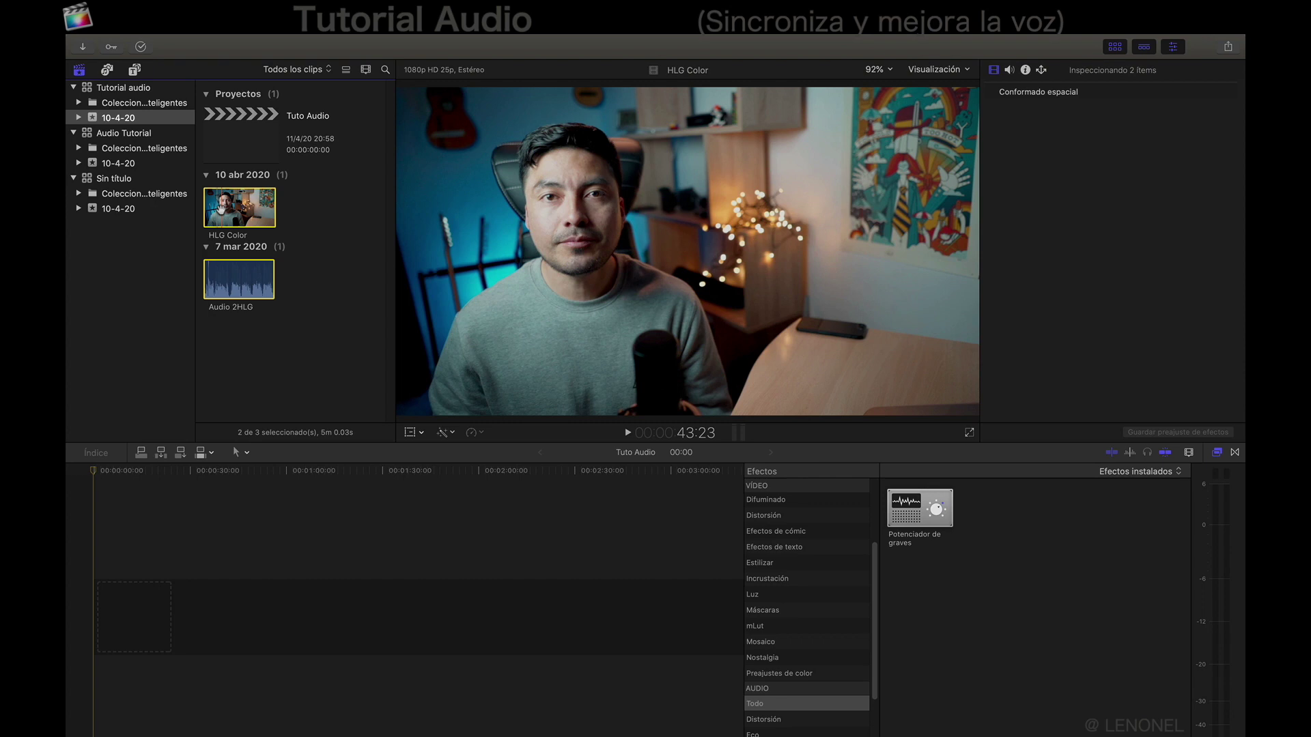
{"action": "right_click", "coordinate": [233, 282]}
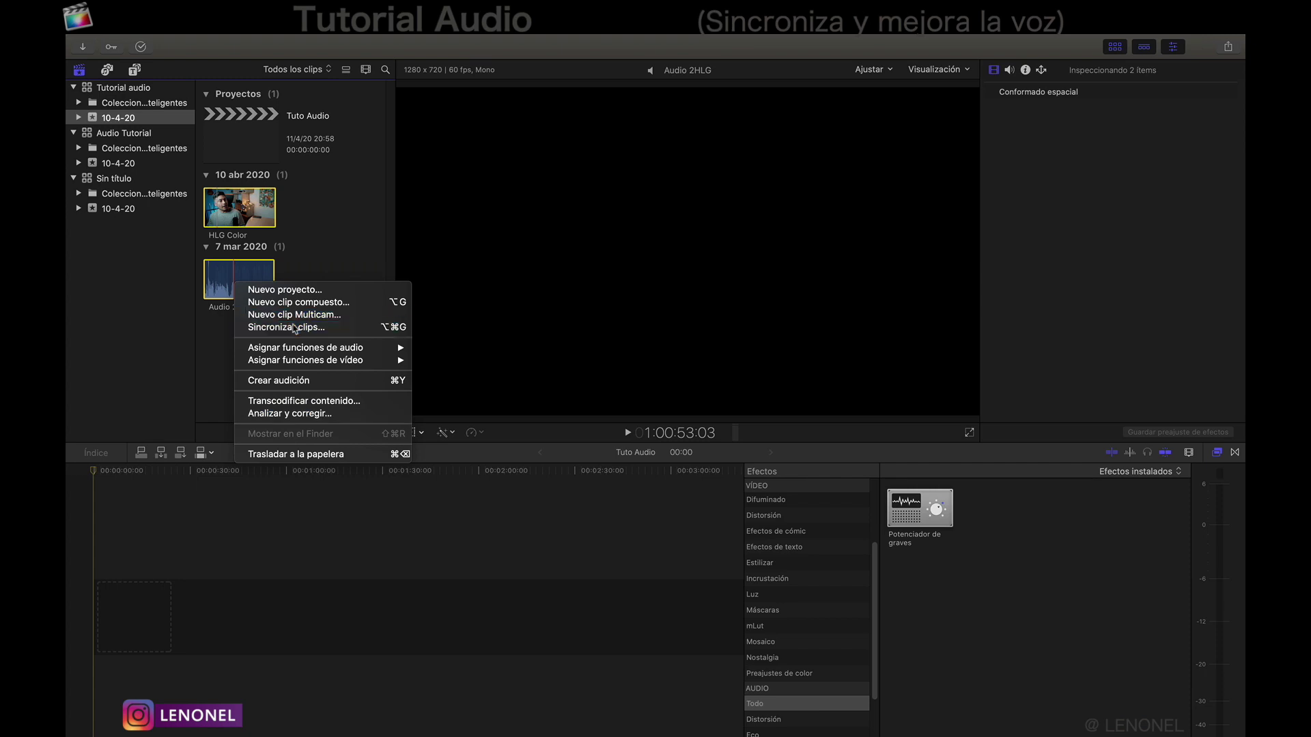
{"action": "left_click", "coordinate": [292, 327]}
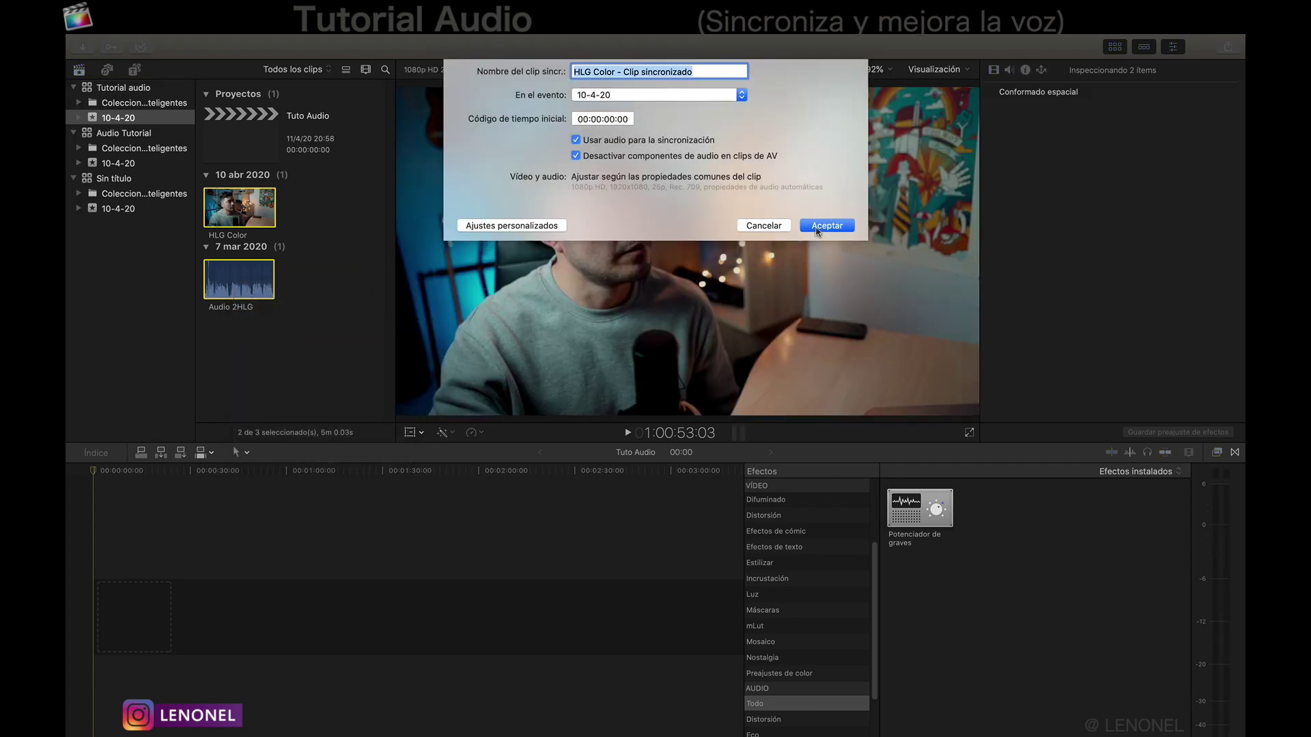
{"action": "left_click", "coordinate": [817, 228]}
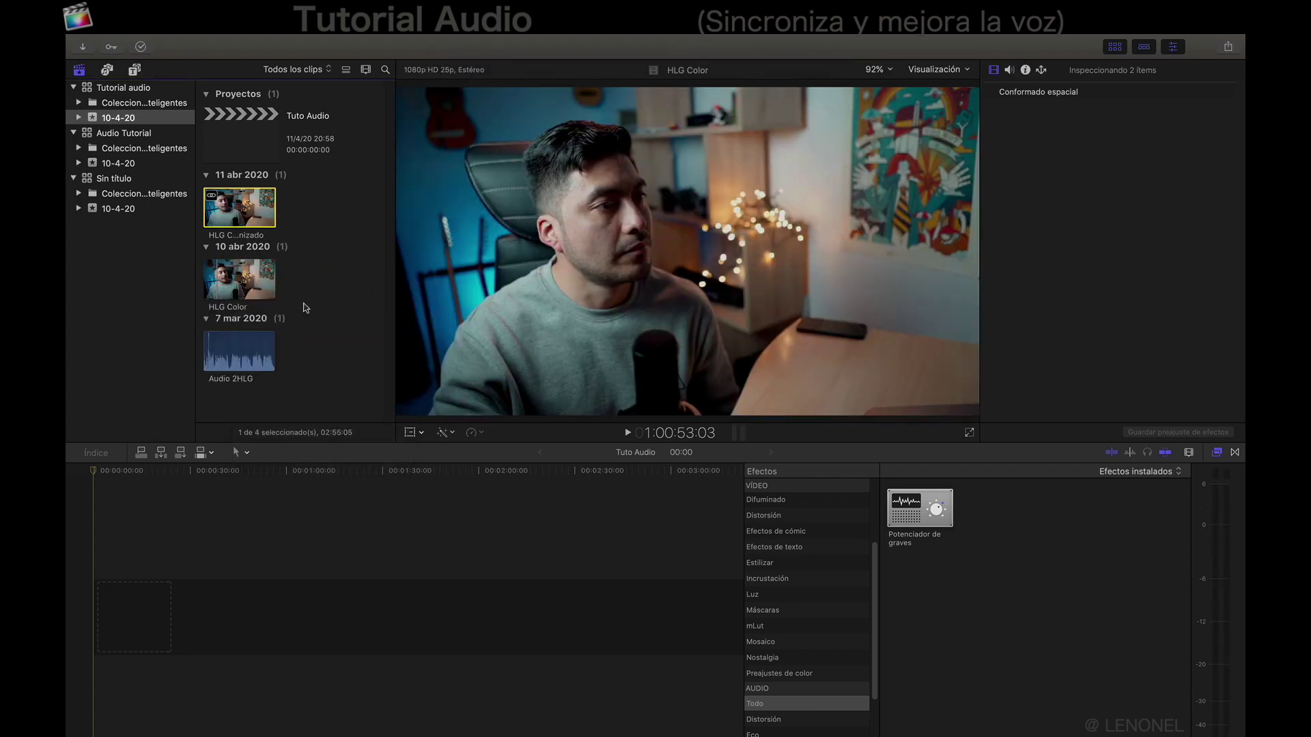
Place the synchronized clip into the Tuto Audio project timeline.
{"action": "left_click", "coordinate": [249, 214]}
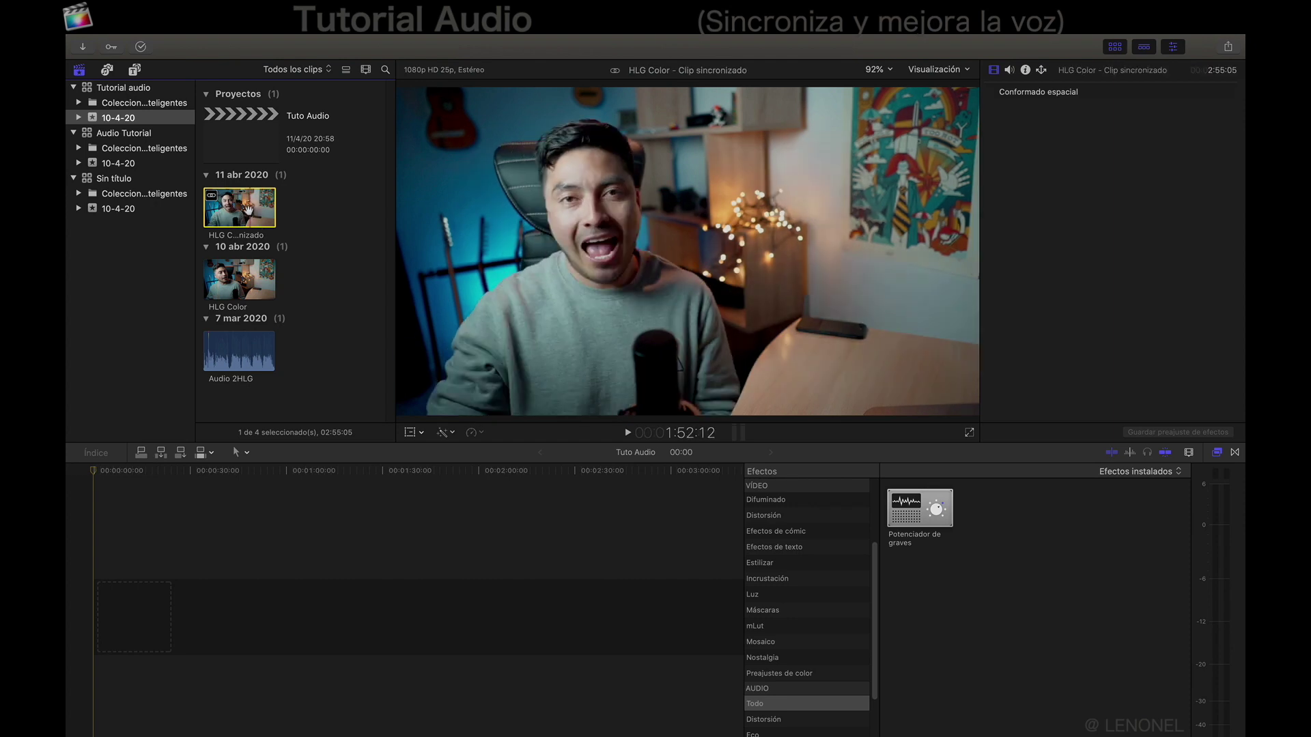
{"action": "left_click_drag", "start_coordinate": [248, 212], "coordinate": [82, 618]}
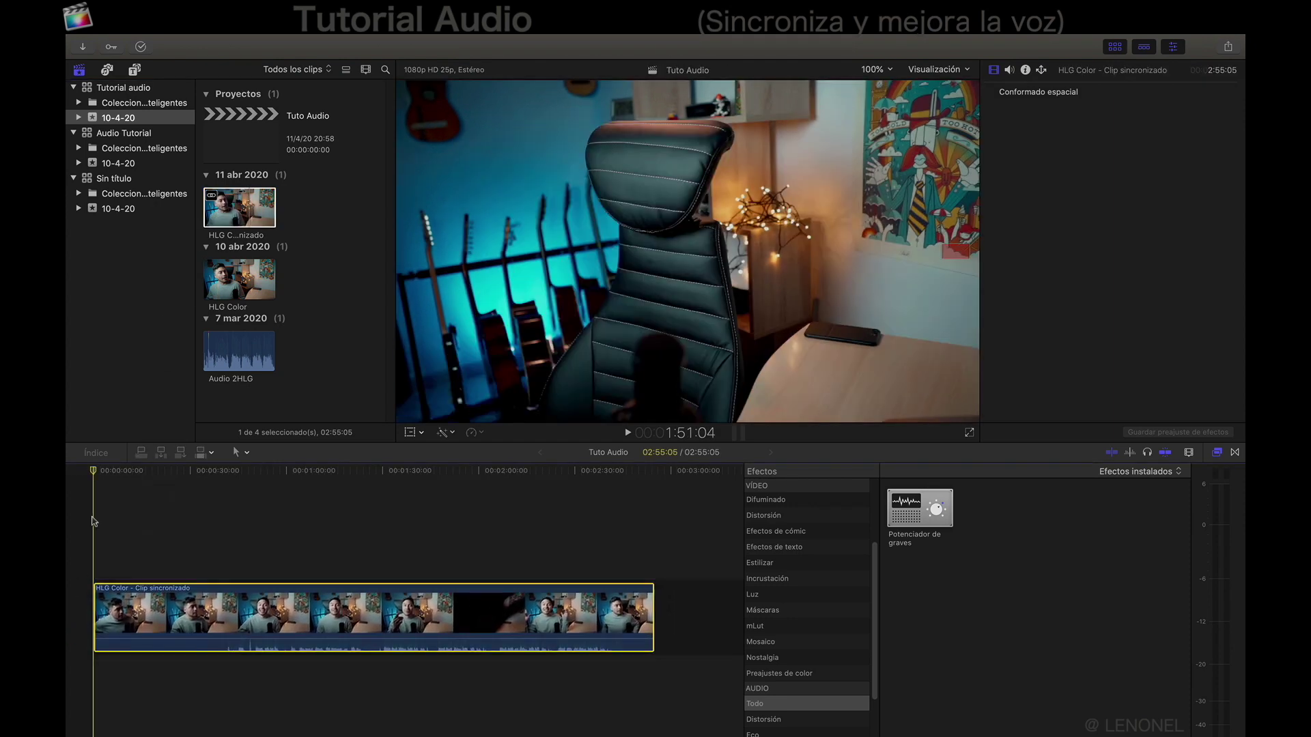
{"action": "key", "text": "super+6"}
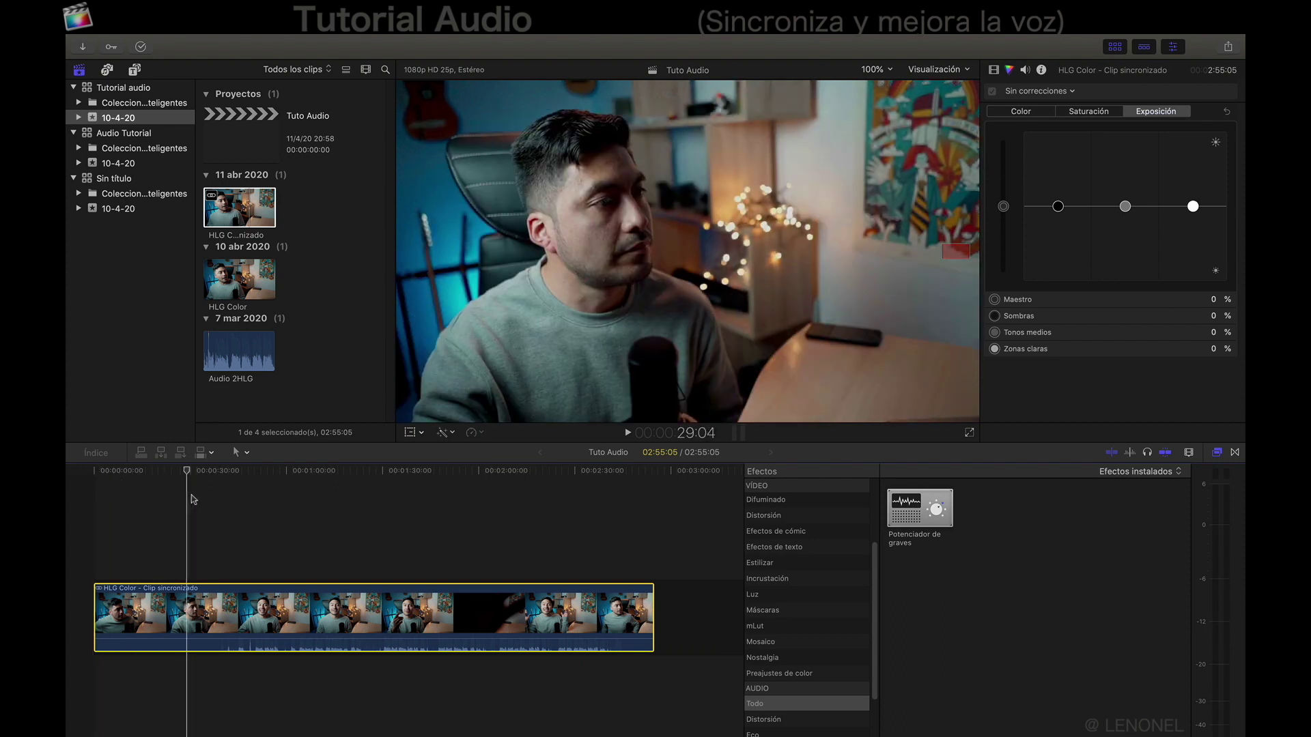
Detach the timeline clip's audio with Separar audio and select the separated audio clip.
{"action": "right_click", "coordinate": [273, 534]}
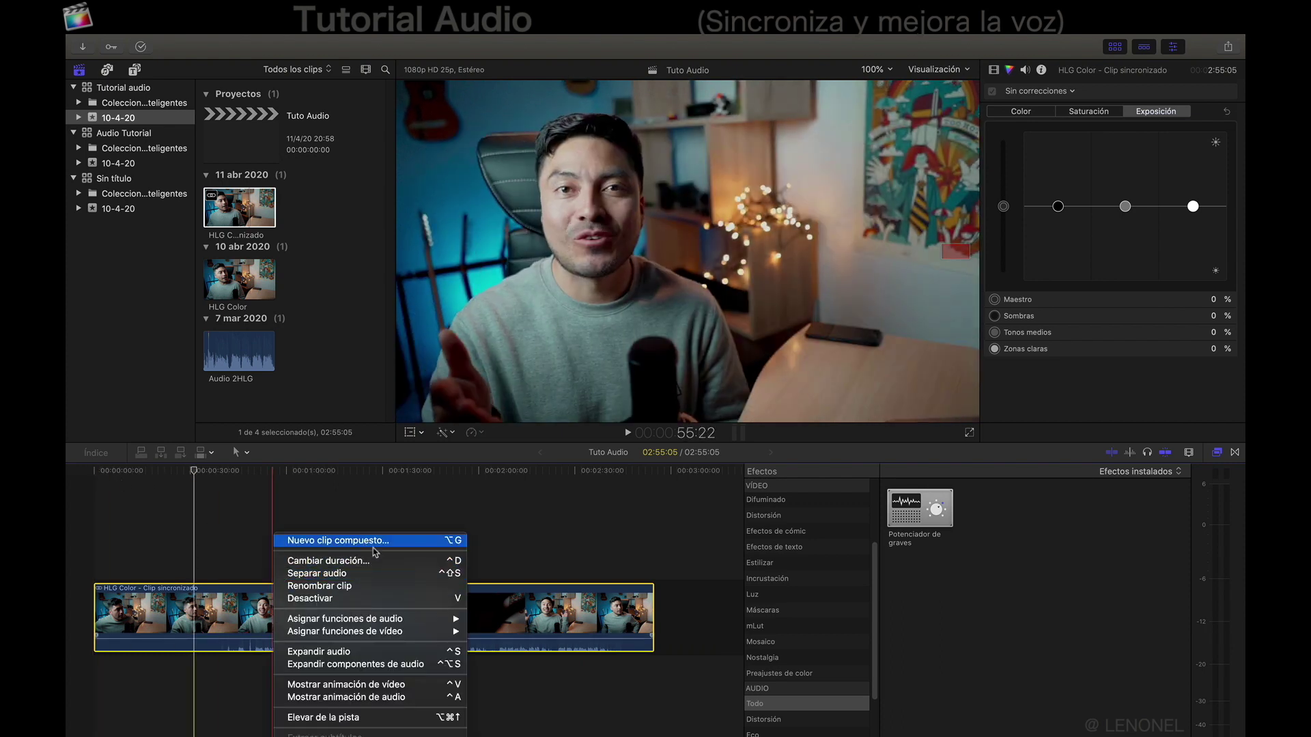
{"action": "left_click", "coordinate": [338, 575]}
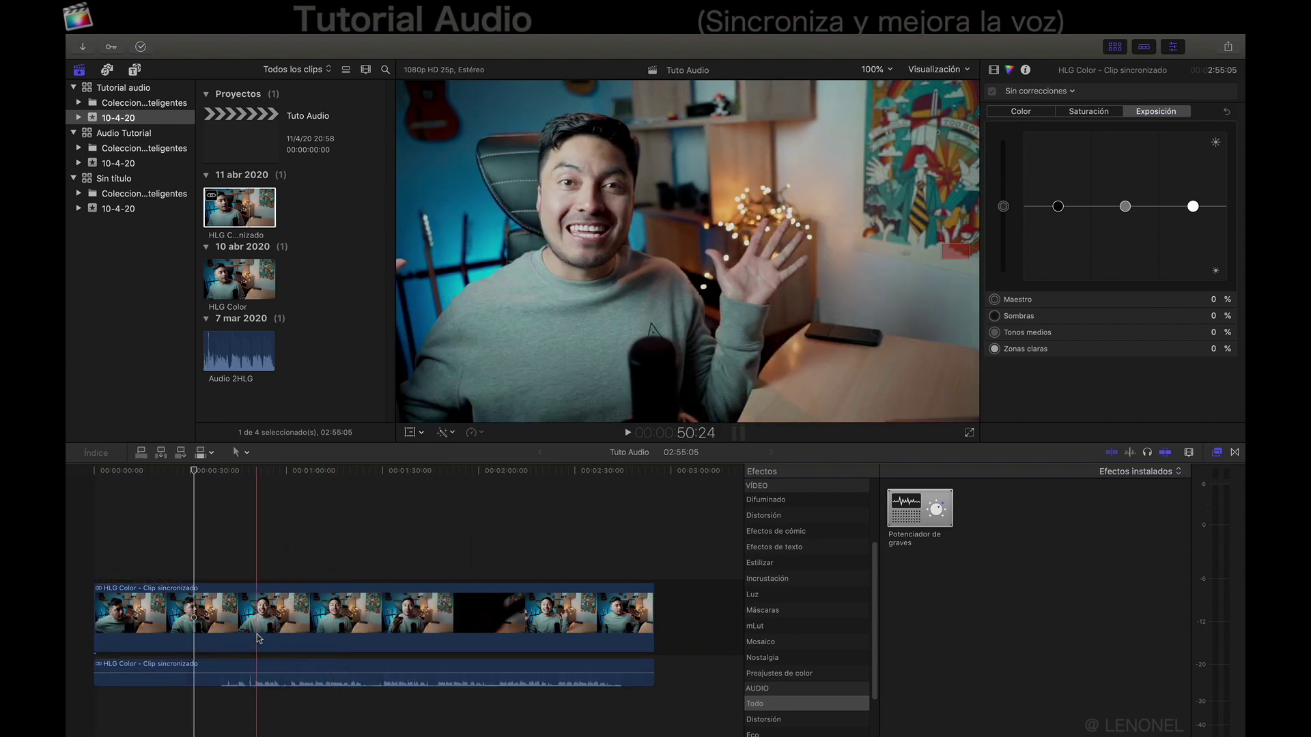
{"action": "left_click", "coordinate": [245, 675]}
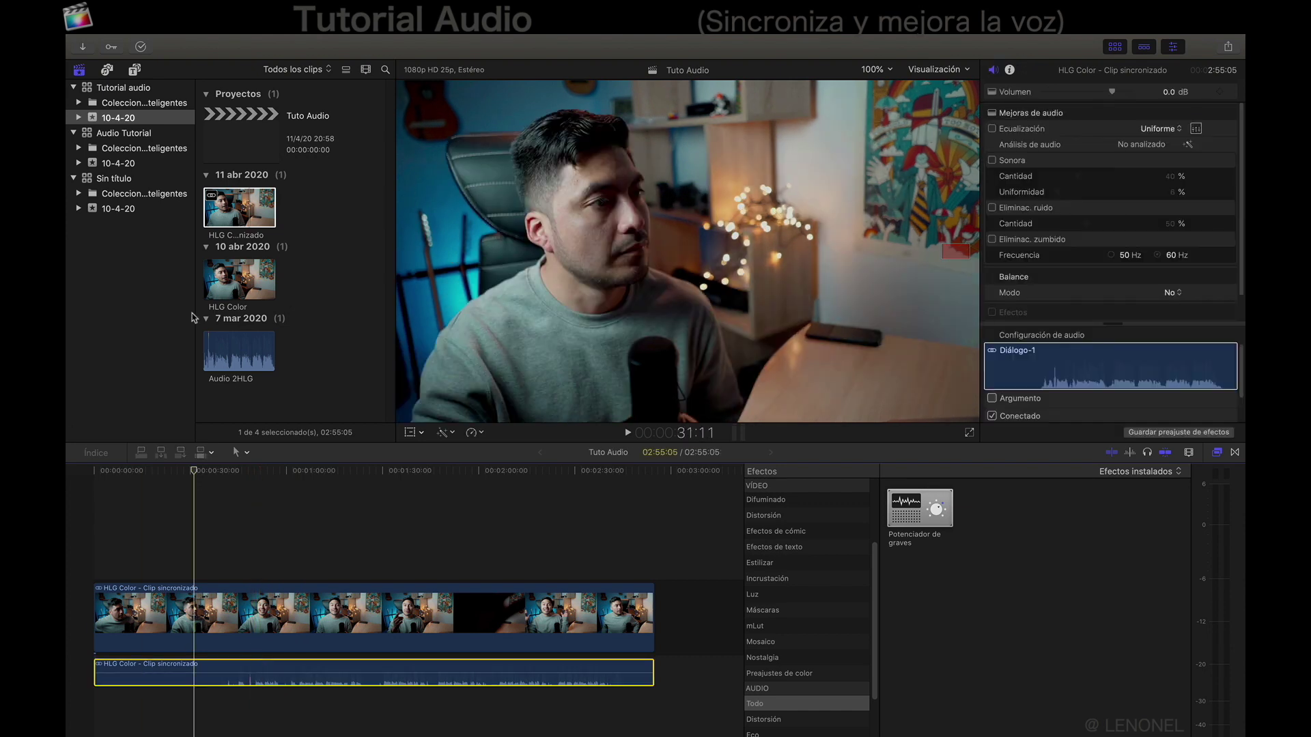
Open the synchronized clip from the Clip menu to edit its contents.
{"action": "mouse_move", "coordinate": [398, 39]}
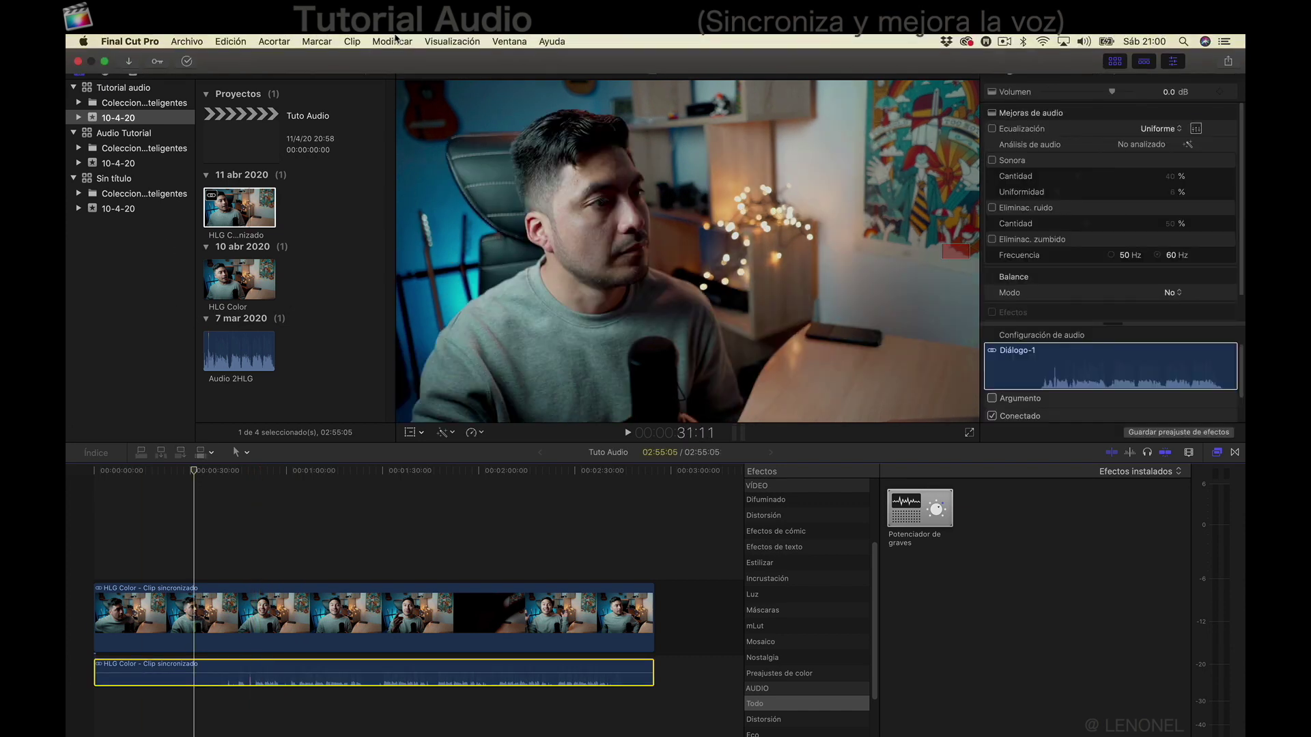
{"action": "left_click", "coordinate": [352, 41]}
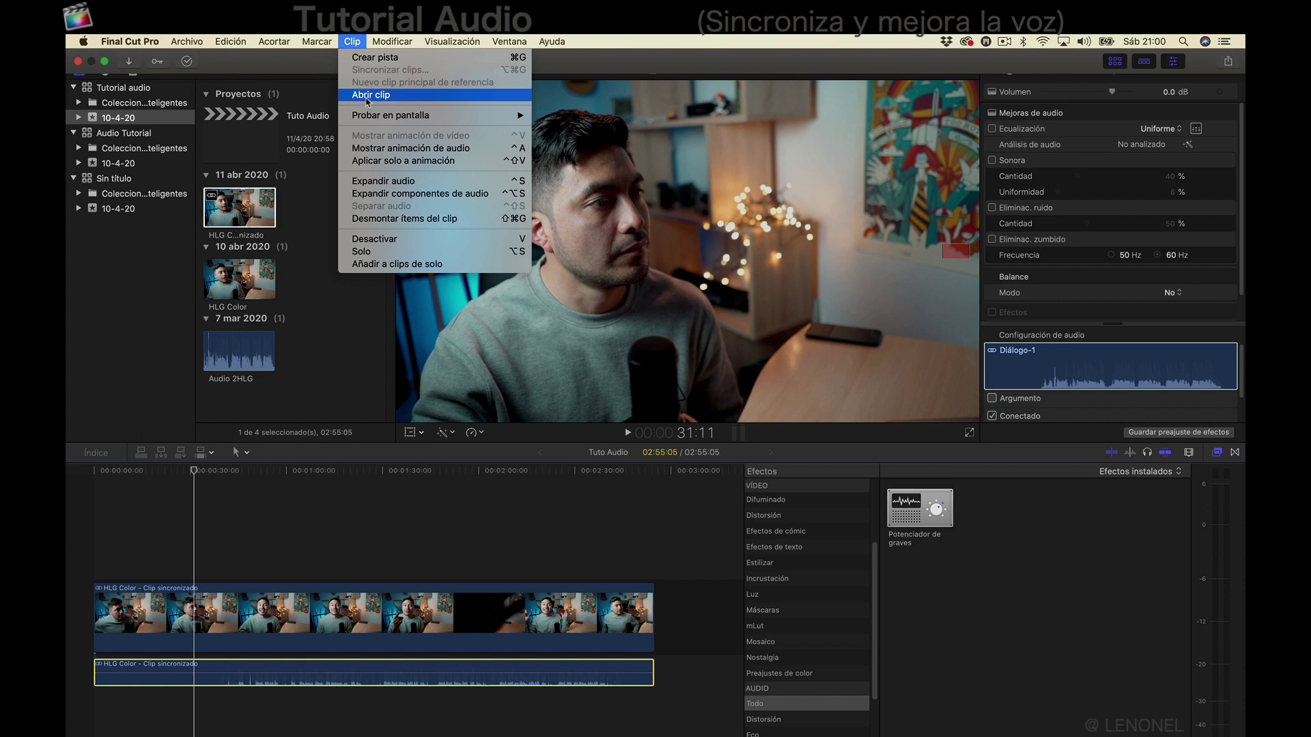
{"action": "left_click", "coordinate": [369, 99]}
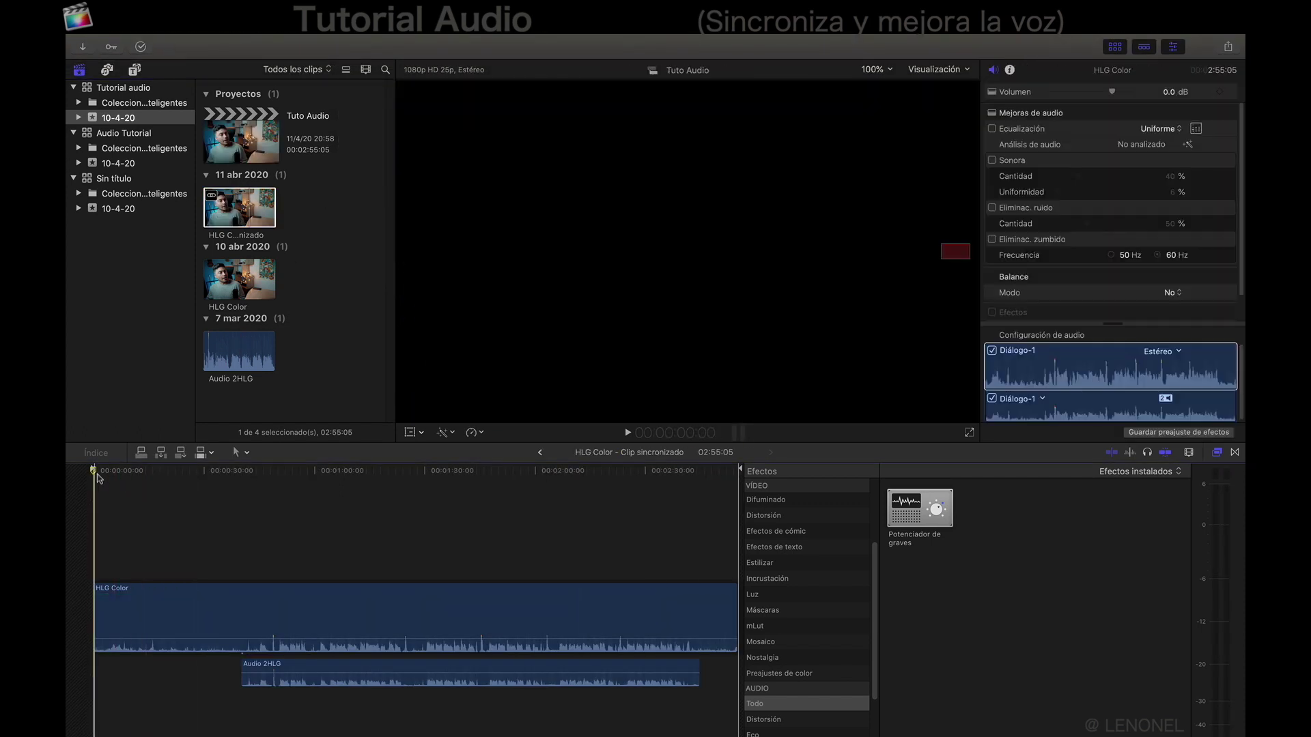
Mute HLG Color's camera audio to -∞ dB and raise Audio 2HLG to about 7 dB.
{"action": "left_click_drag", "start_coordinate": [95, 472], "coordinate": [189, 471]}
{"action": "left_click", "coordinate": [314, 620]}
{"action": "left_click", "coordinate": [298, 669]}
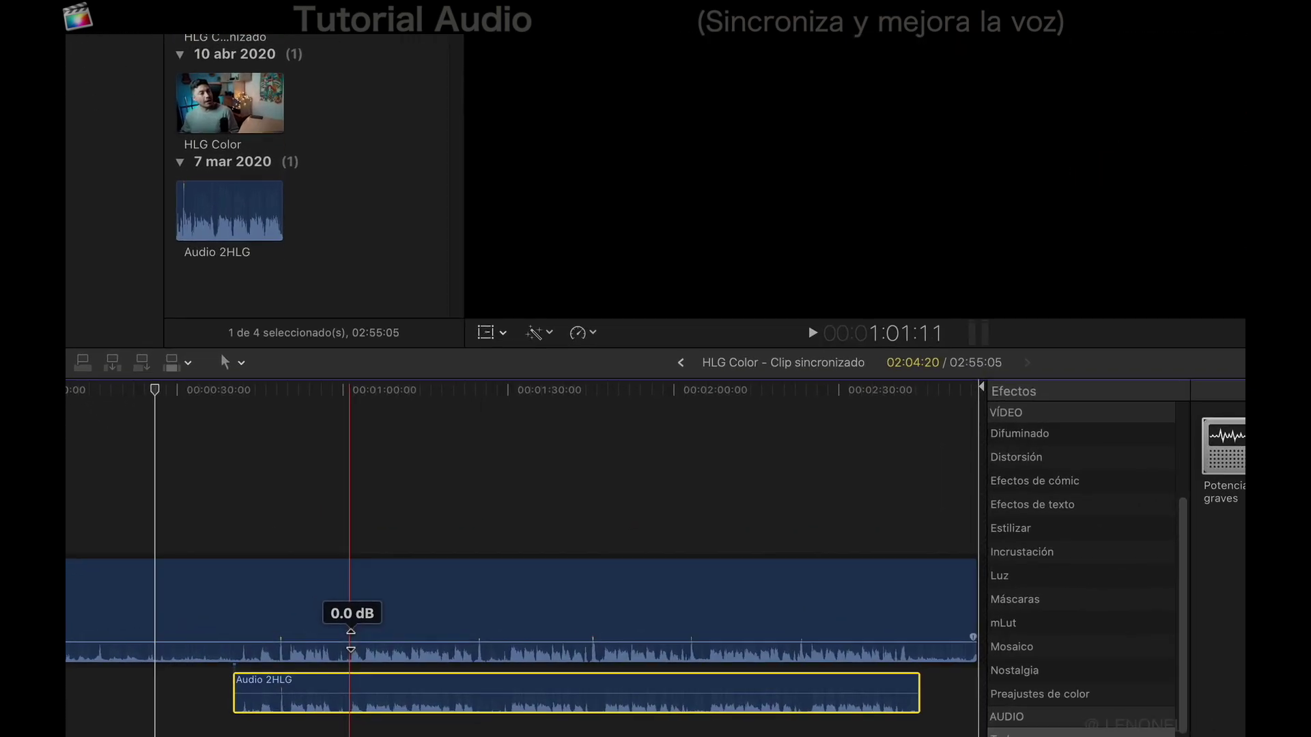
{"action": "left_click_drag", "start_coordinate": [351, 642], "coordinate": [351, 666]}
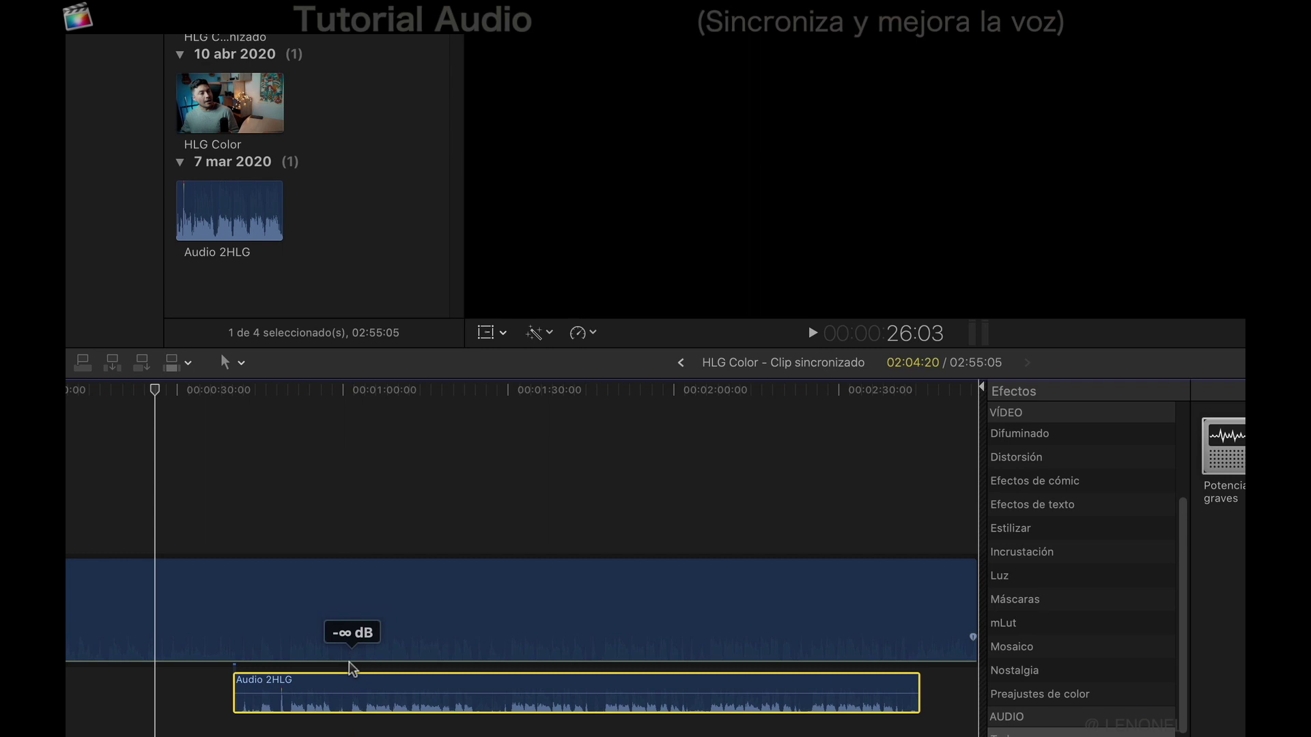
{"action": "left_click_drag", "start_coordinate": [353, 694], "coordinate": [353, 688]}
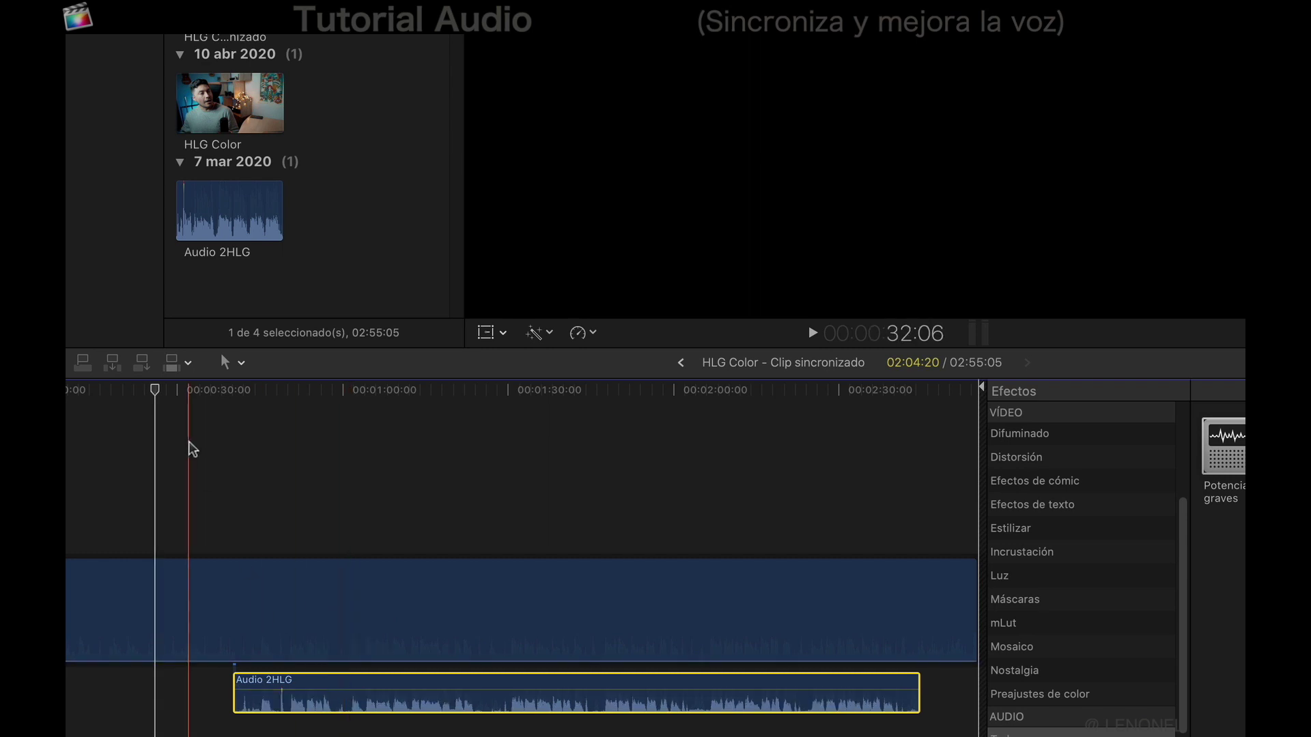
{"action": "left_click_drag", "start_coordinate": [160, 391], "coordinate": [211, 395]}
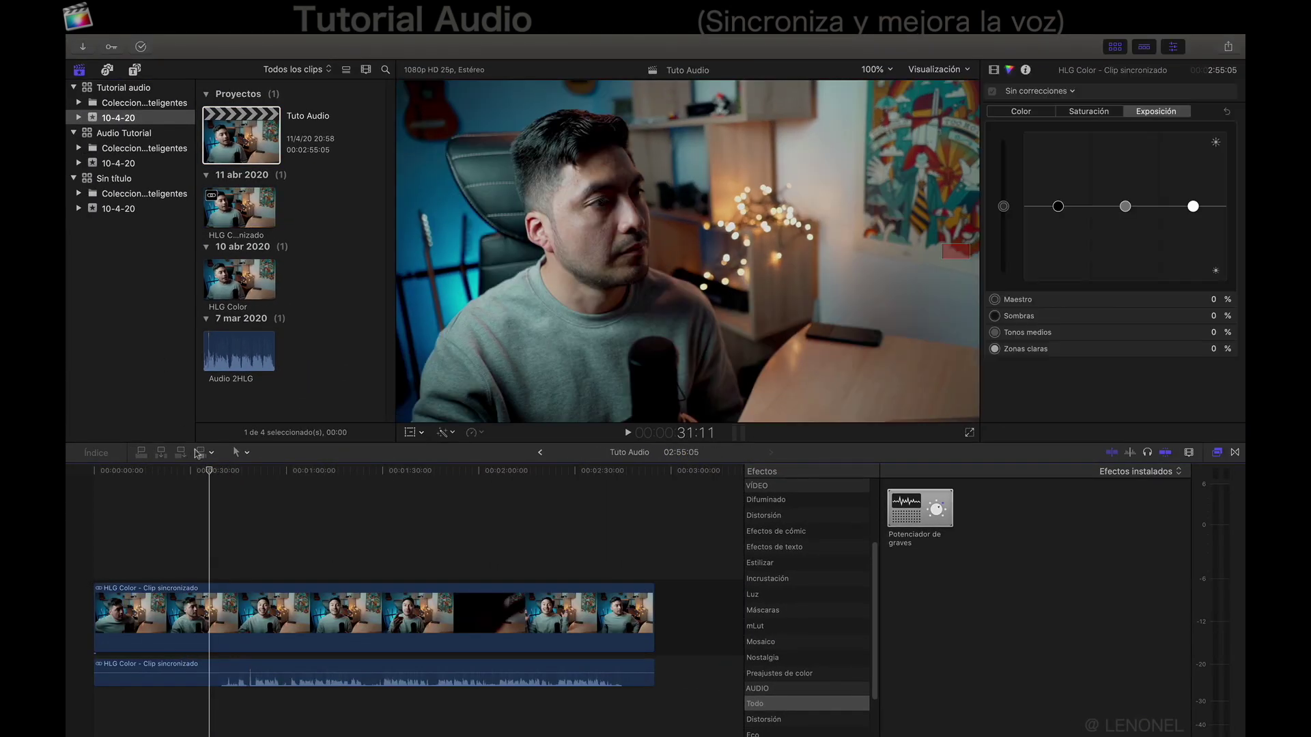
Apply Channel EQ to the separated audio clip and open its graphic equalizer window.
{"action": "left_click", "coordinate": [248, 482]}
{"action": "left_click_drag", "start_coordinate": [249, 482], "coordinate": [256, 474]}
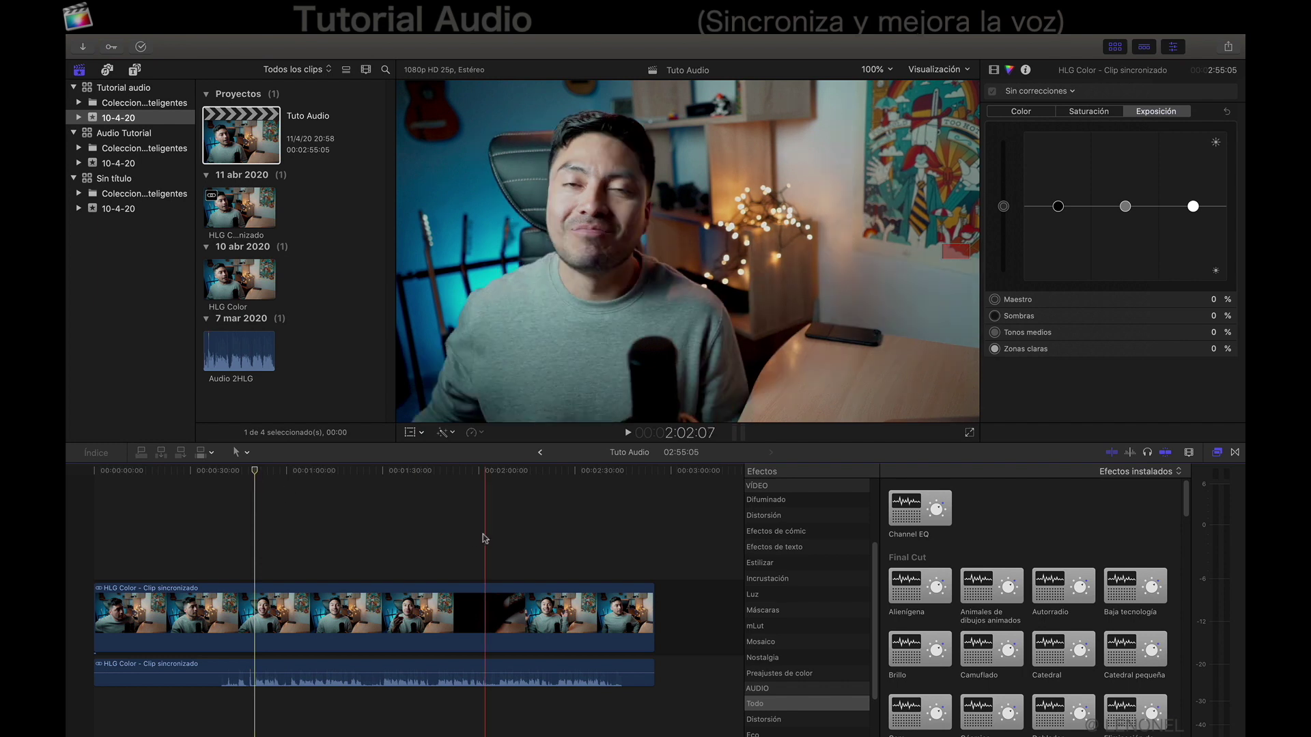
{"action": "left_click", "coordinate": [425, 669]}
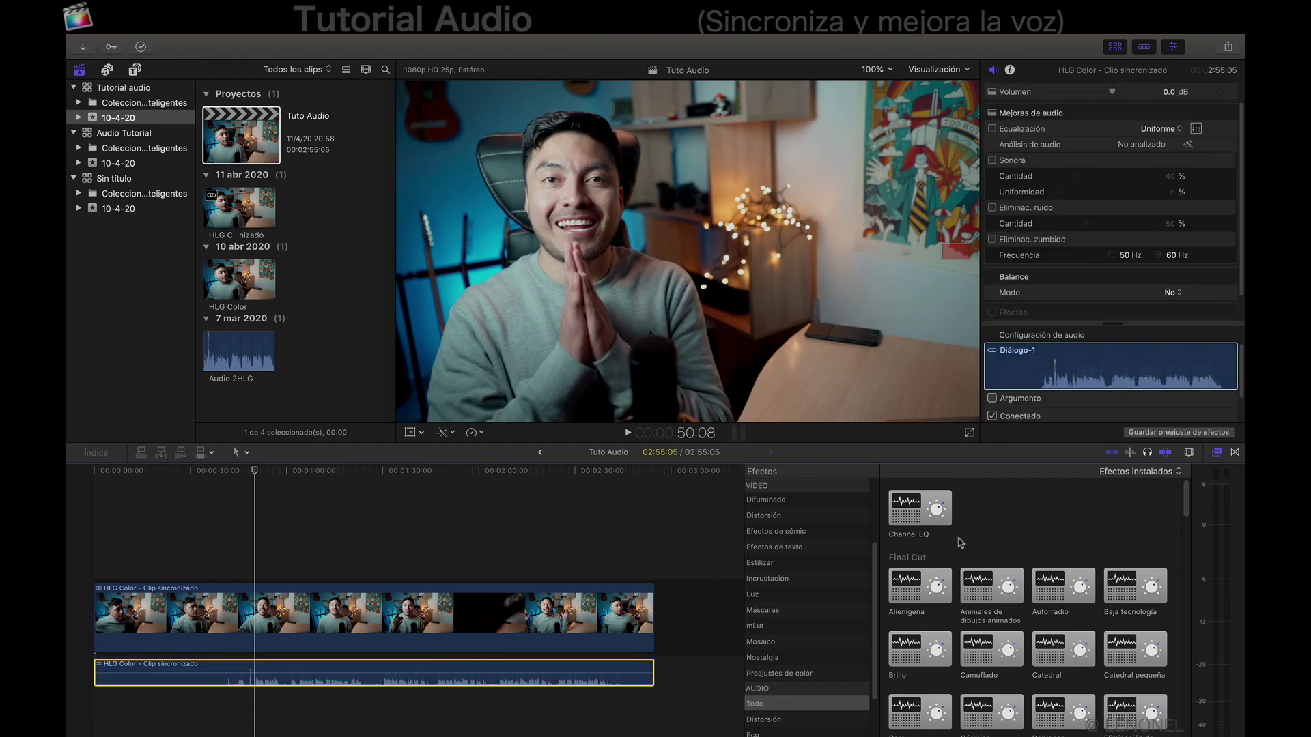
{"action": "left_click", "coordinate": [919, 530]}
{"action": "left_click_drag", "start_coordinate": [922, 506], "coordinate": [308, 672]}
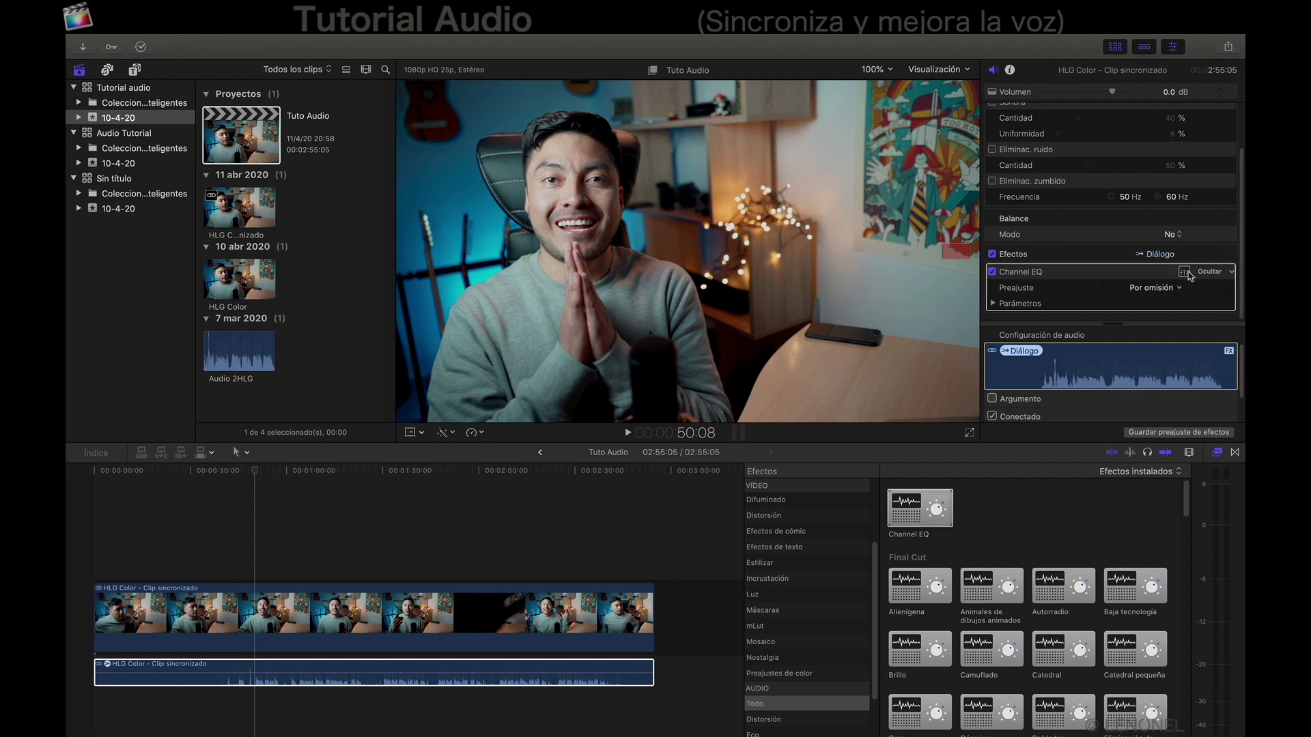
{"action": "left_click", "coordinate": [1188, 274]}
{"action": "left_click_drag", "start_coordinate": [389, 362], "coordinate": [623, 267]}
Load the Voz tutorial1 EQ preset, cutting 57 Hz and 17000 Hz by -24 dB, then close the window.
{"action": "left_click", "coordinate": [525, 288]}
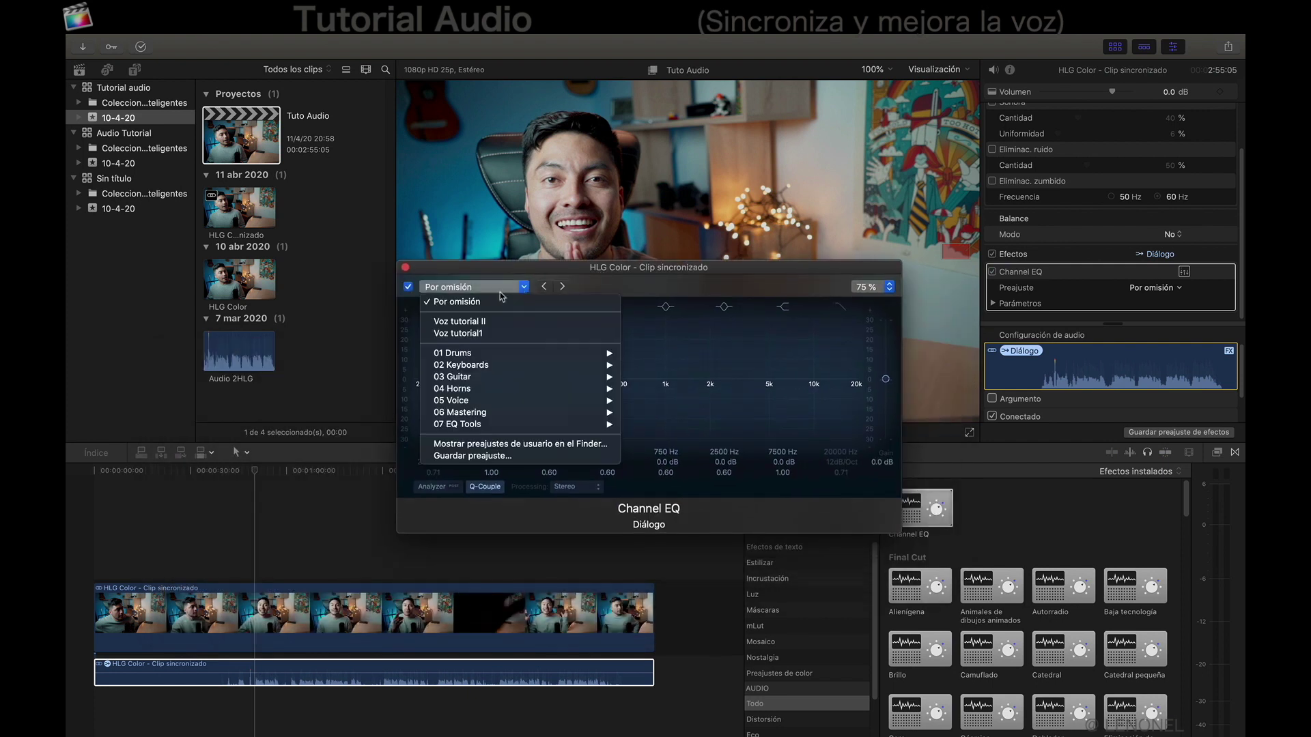
{"action": "mouse_move", "coordinate": [484, 406]}
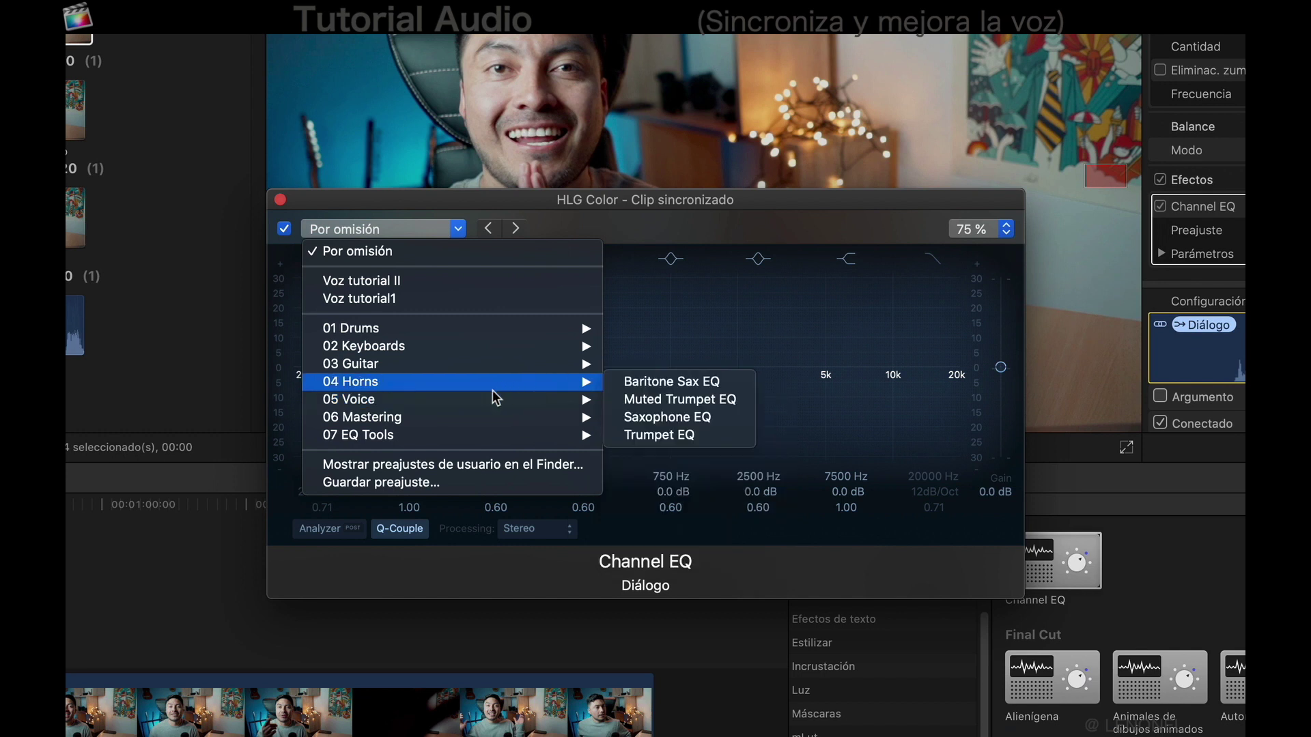
{"action": "left_click", "coordinate": [374, 305]}
{"action": "mouse_move", "coordinate": [614, 202]}
{"action": "left_mouse_down"}
{"action": "mouse_move", "coordinate": [635, 139]}
{"action": "mouse_move", "coordinate": [638, 161]}
{"action": "left_mouse_up"}
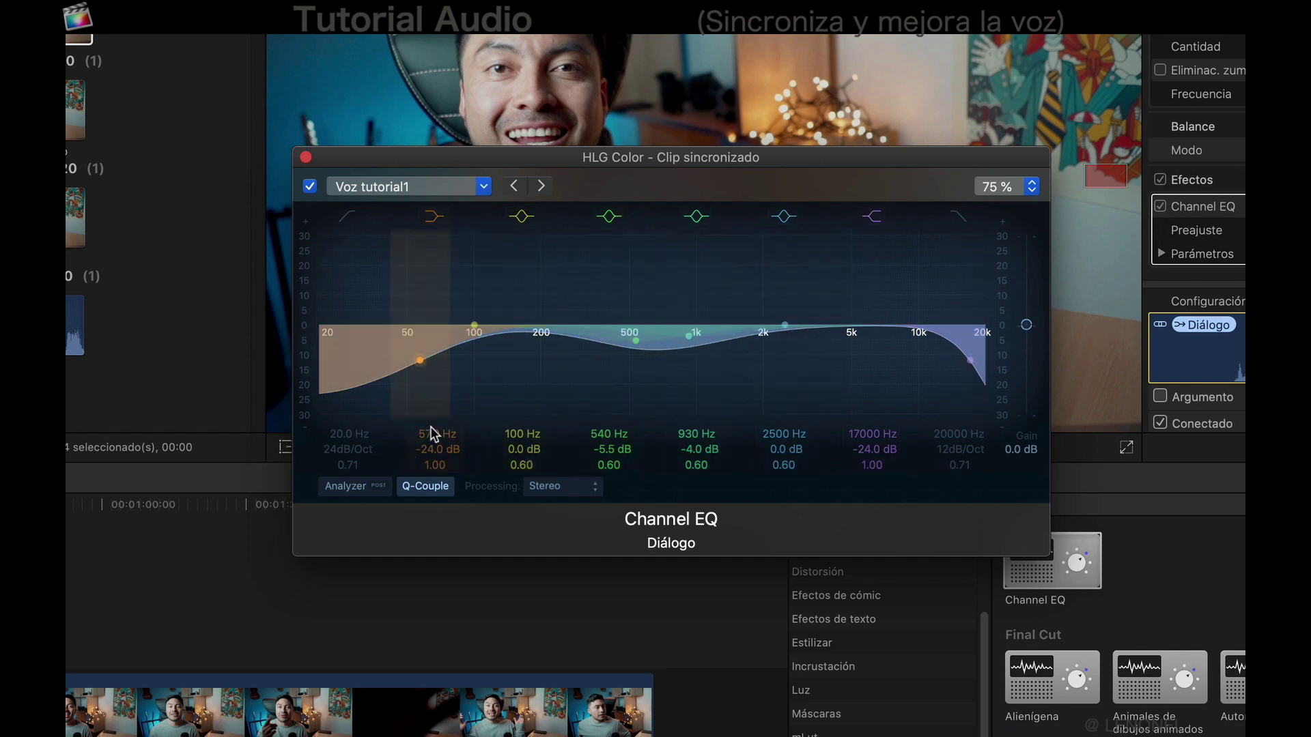
{"action": "left_click", "coordinate": [306, 158]}
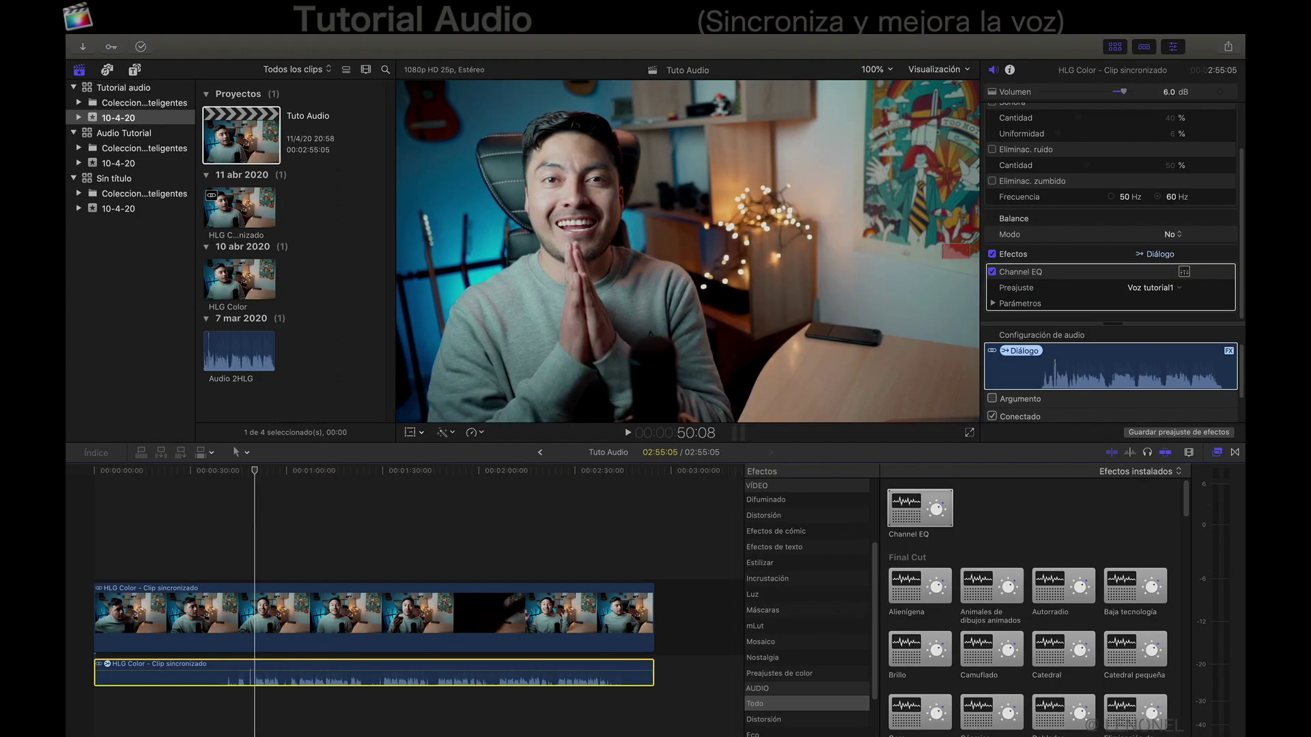
Add the Compressor effect to the separated audio clip after Channel EQ.
{"action": "left_click", "coordinate": [823, 661]}
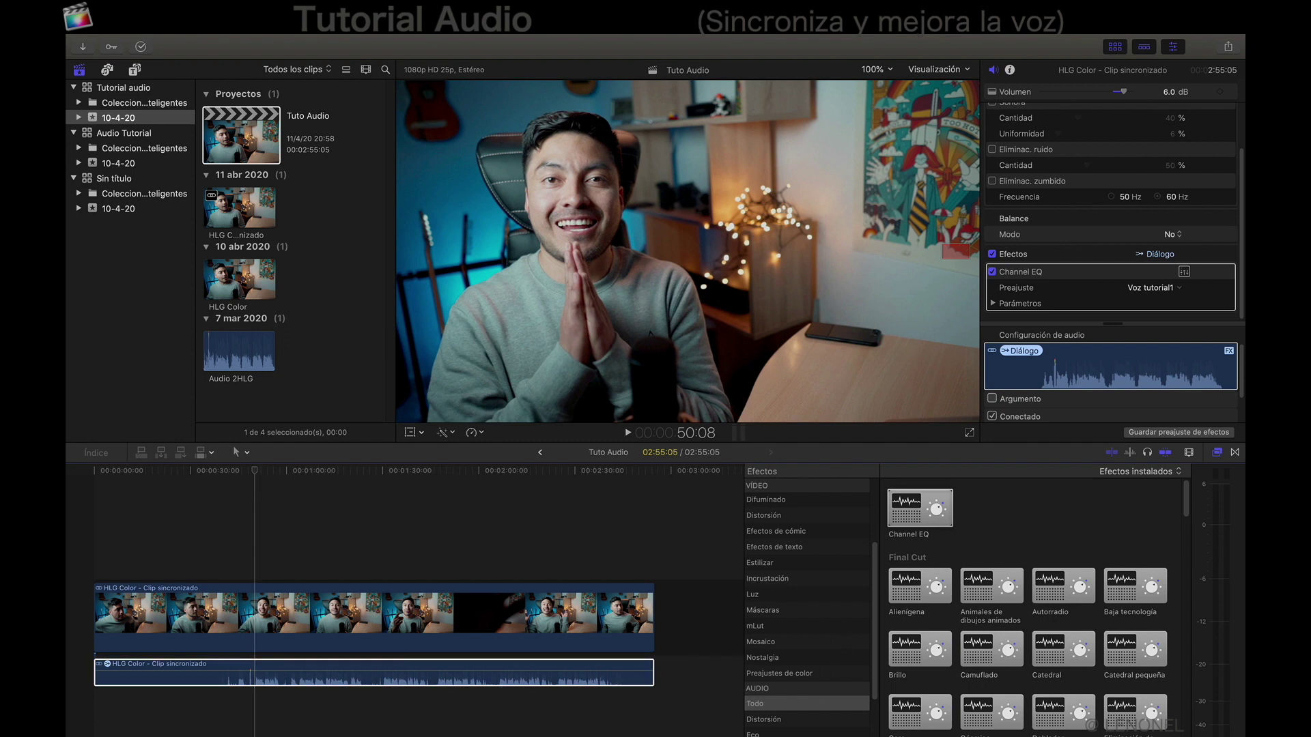
{"action": "scroll", "coordinate": [1031, 601], "scroll_direction": "down", "scroll_amount": 15}
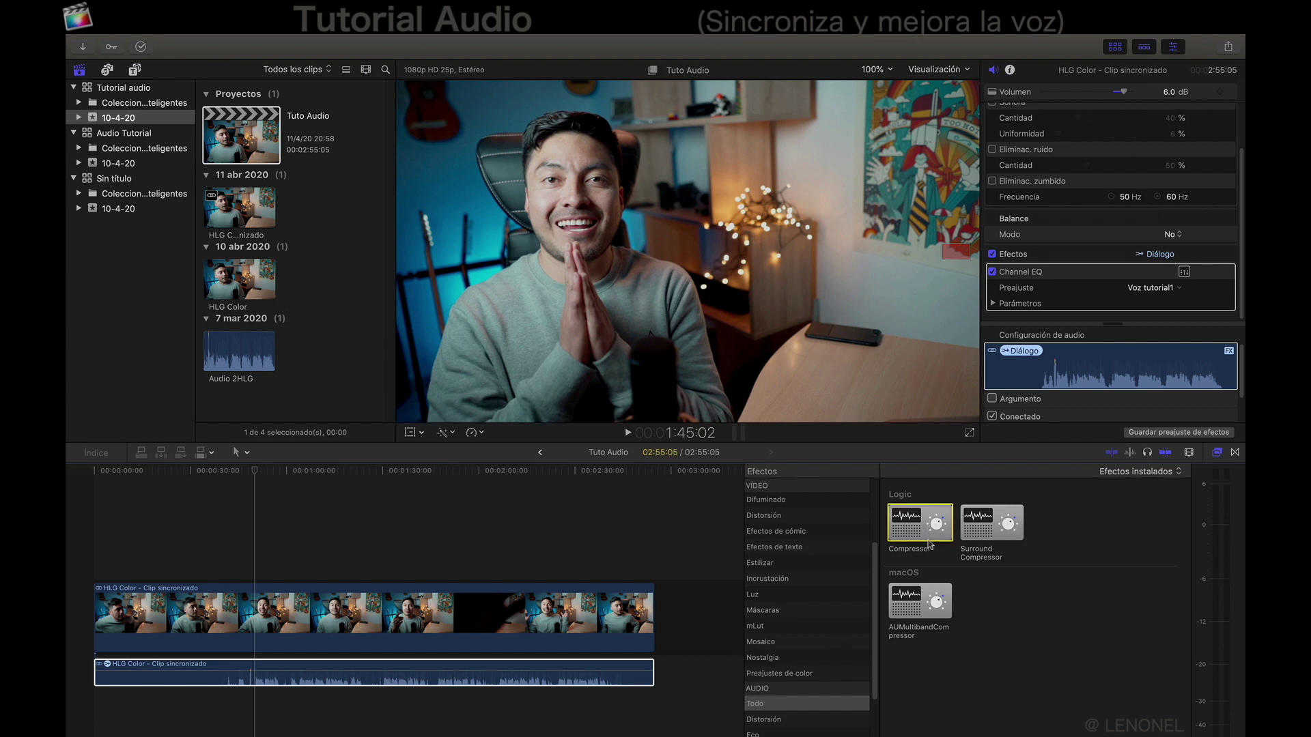
{"action": "mouse_move", "coordinate": [928, 530]}
{"action": "left_mouse_down"}
{"action": "mouse_move", "coordinate": [338, 611]}
{"action": "mouse_move", "coordinate": [316, 679]}
{"action": "left_mouse_up"}
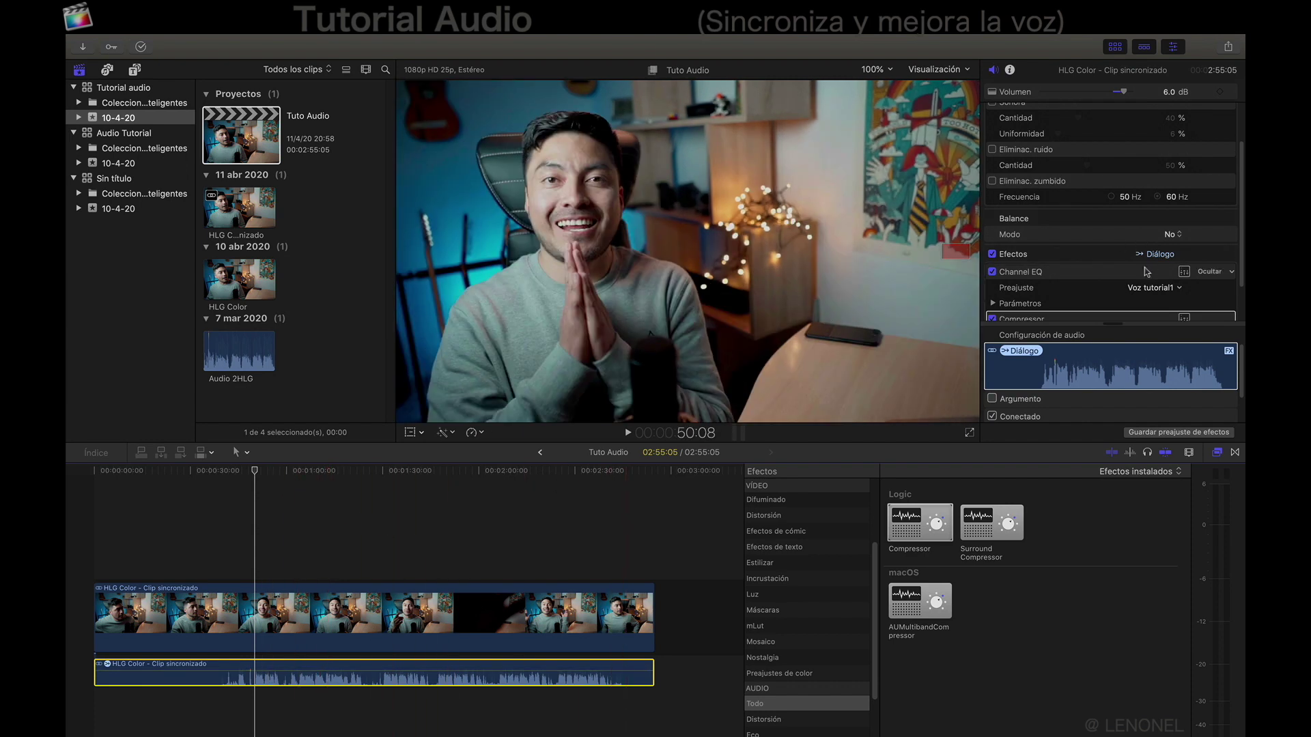
{"action": "scroll", "coordinate": [1147, 272], "scroll_direction": "down", "scroll_amount": 2}
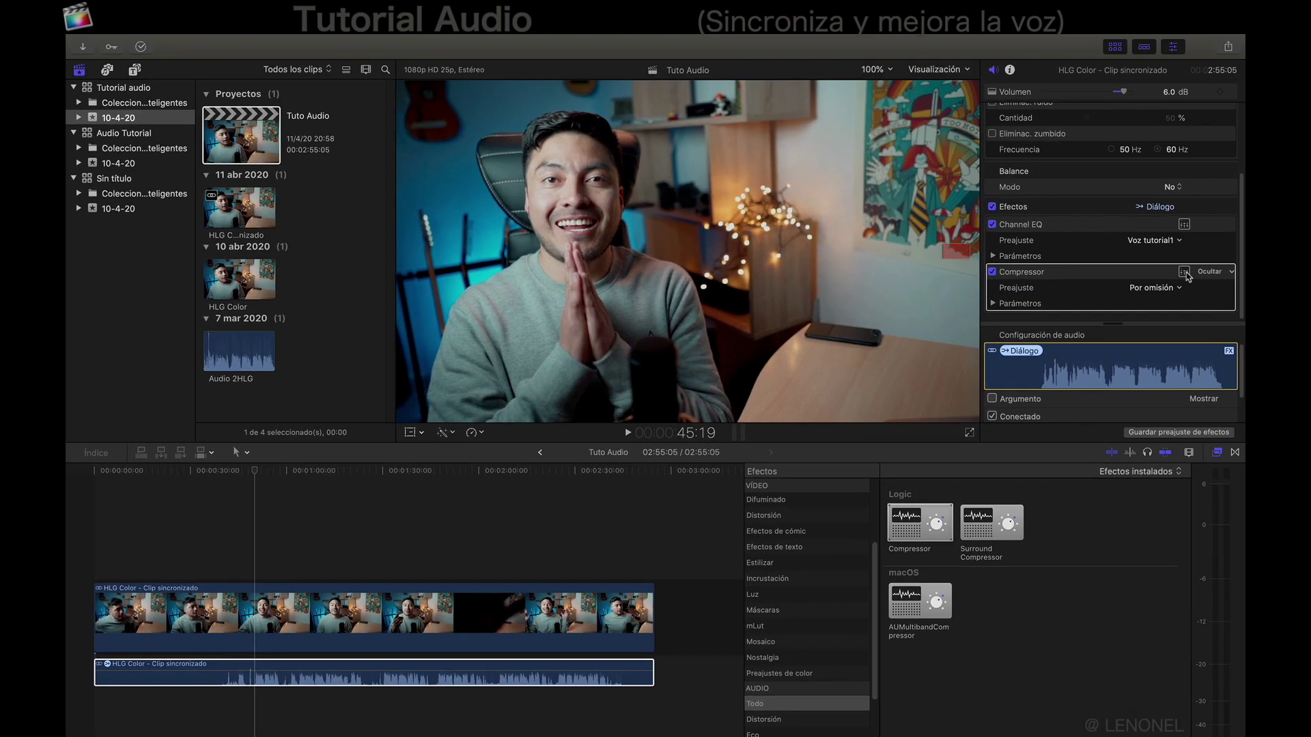
Set the Compressor to the Tutorial I preset and close its controls.
{"action": "left_click", "coordinate": [1185, 272]}
{"action": "left_click_drag", "start_coordinate": [447, 362], "coordinate": [605, 290]}
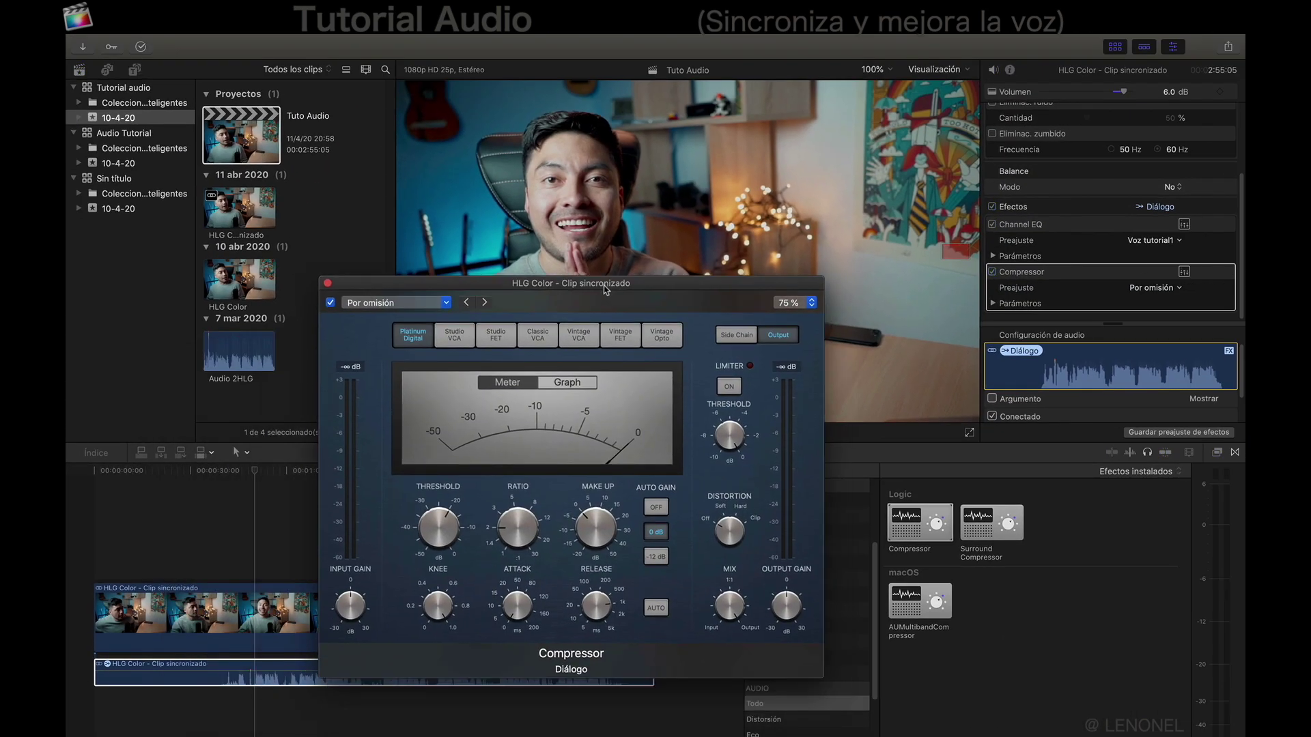
{"action": "left_click", "coordinate": [447, 303]}
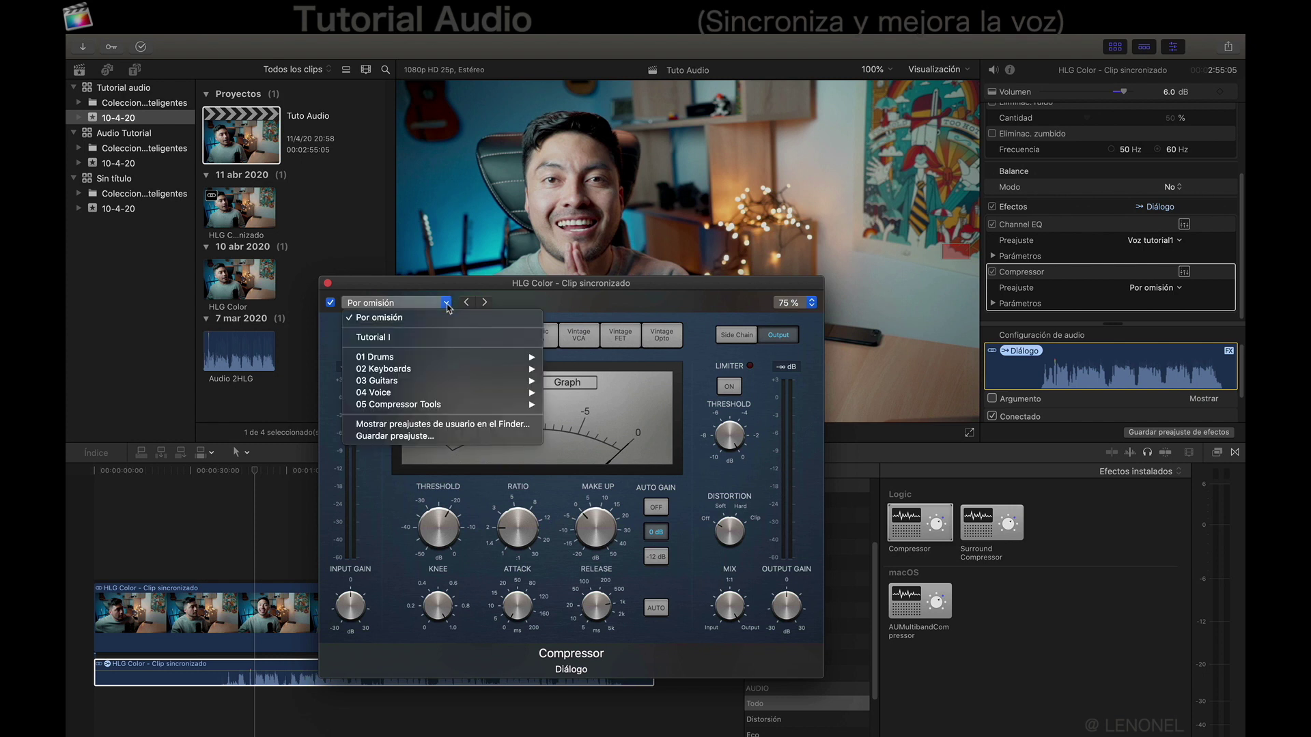
{"action": "mouse_move", "coordinate": [398, 394]}
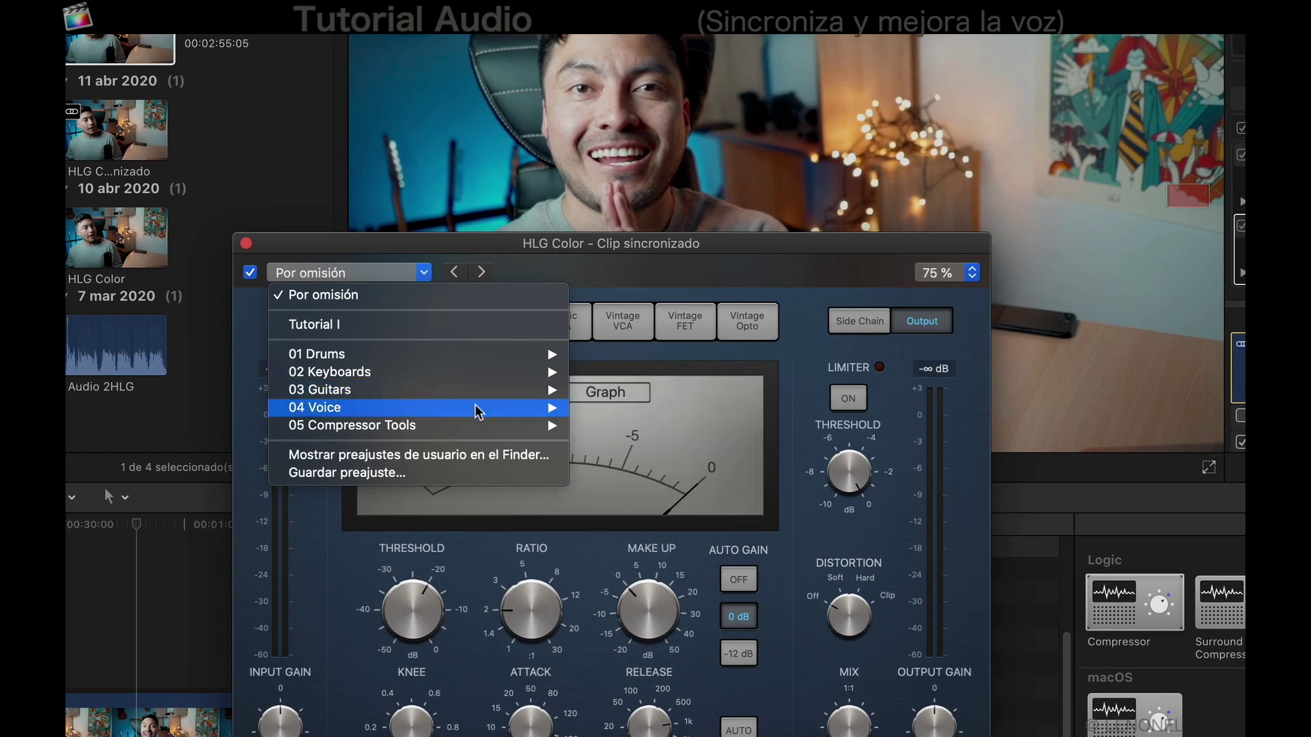
{"action": "mouse_move", "coordinate": [475, 398]}
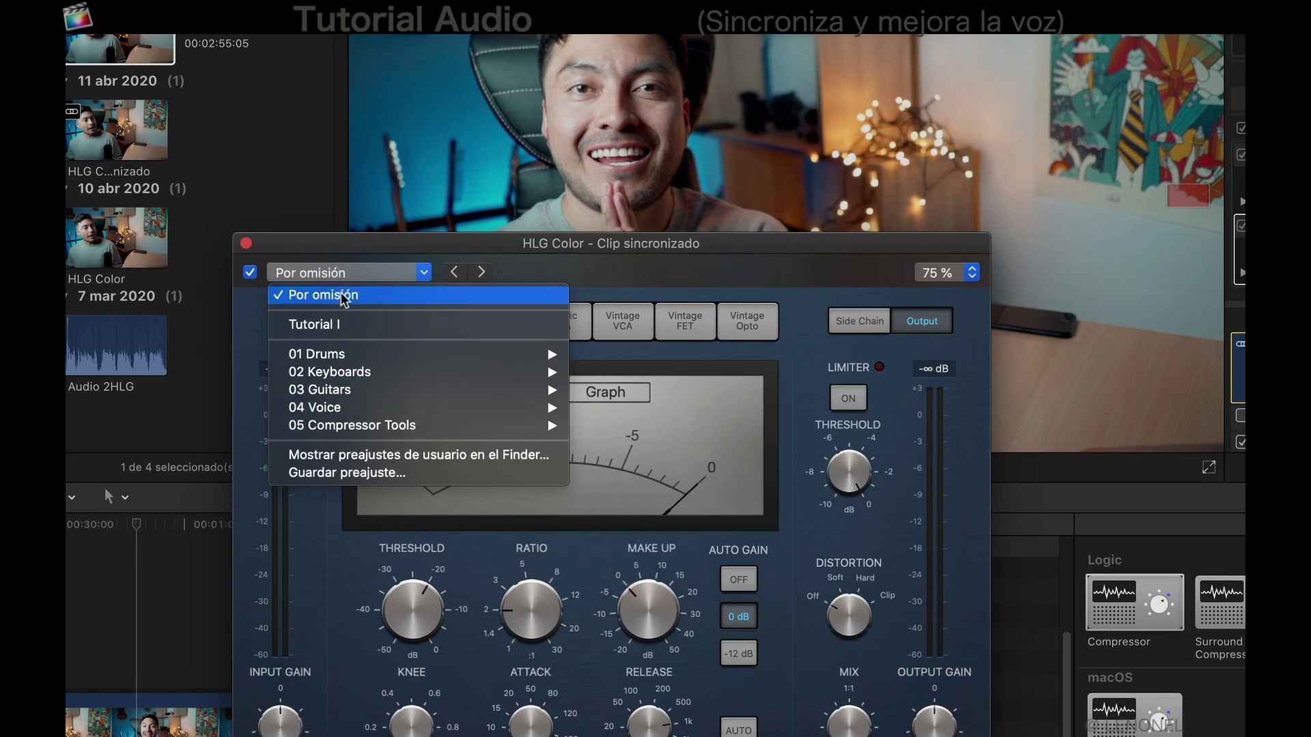
{"action": "left_click", "coordinate": [344, 325]}
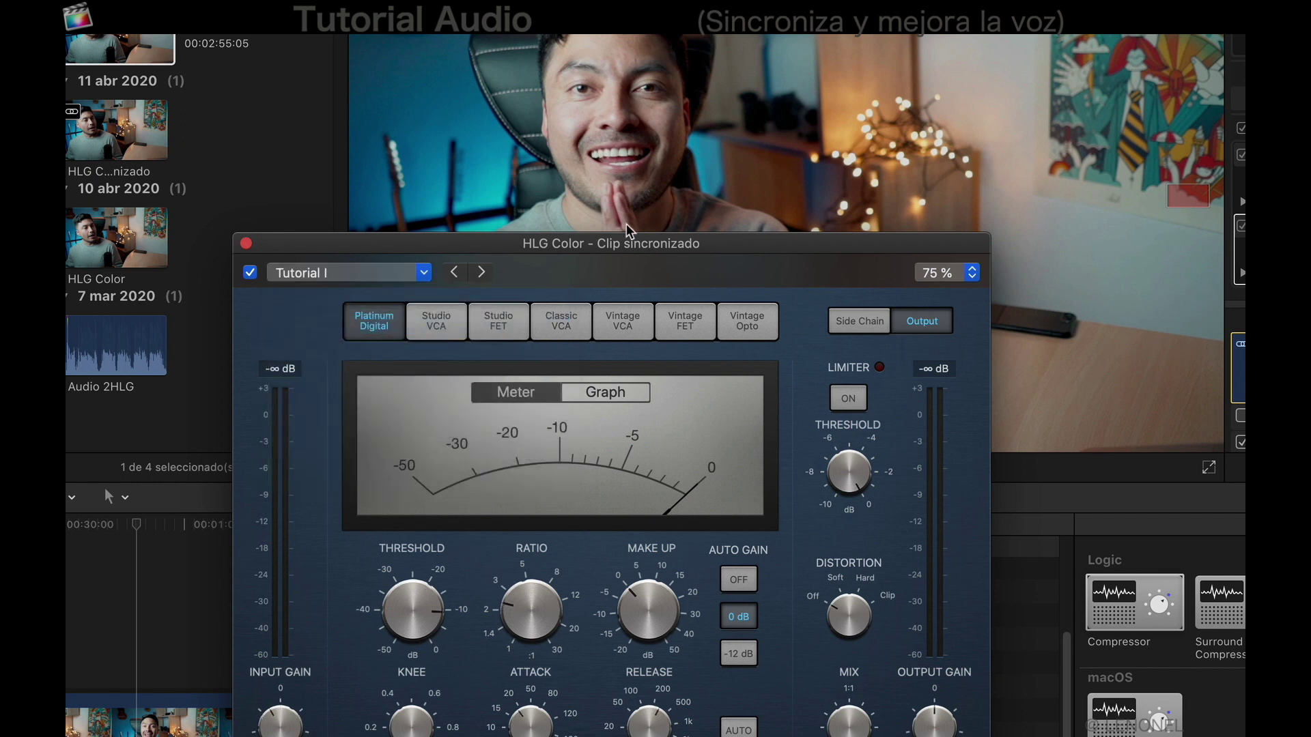
{"action": "left_click_drag", "start_coordinate": [616, 252], "coordinate": [730, 113]}
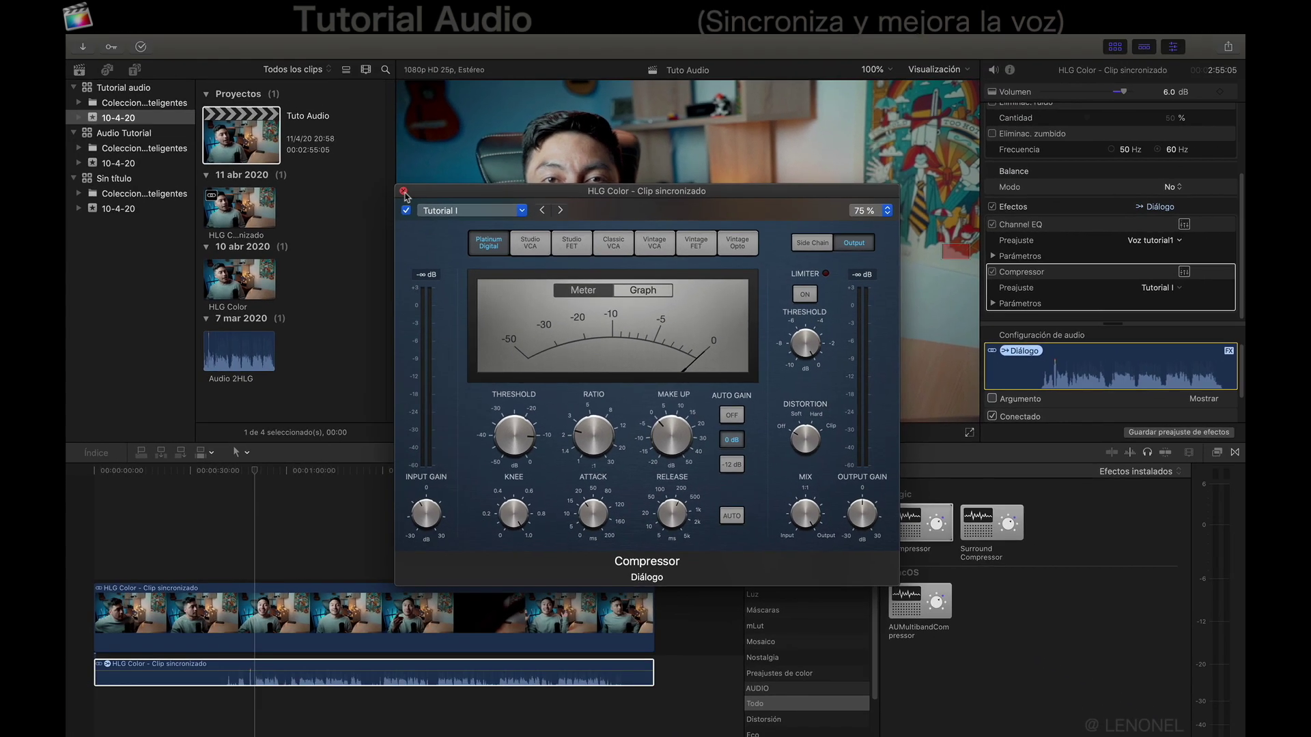
{"action": "left_click", "coordinate": [360, 105]}
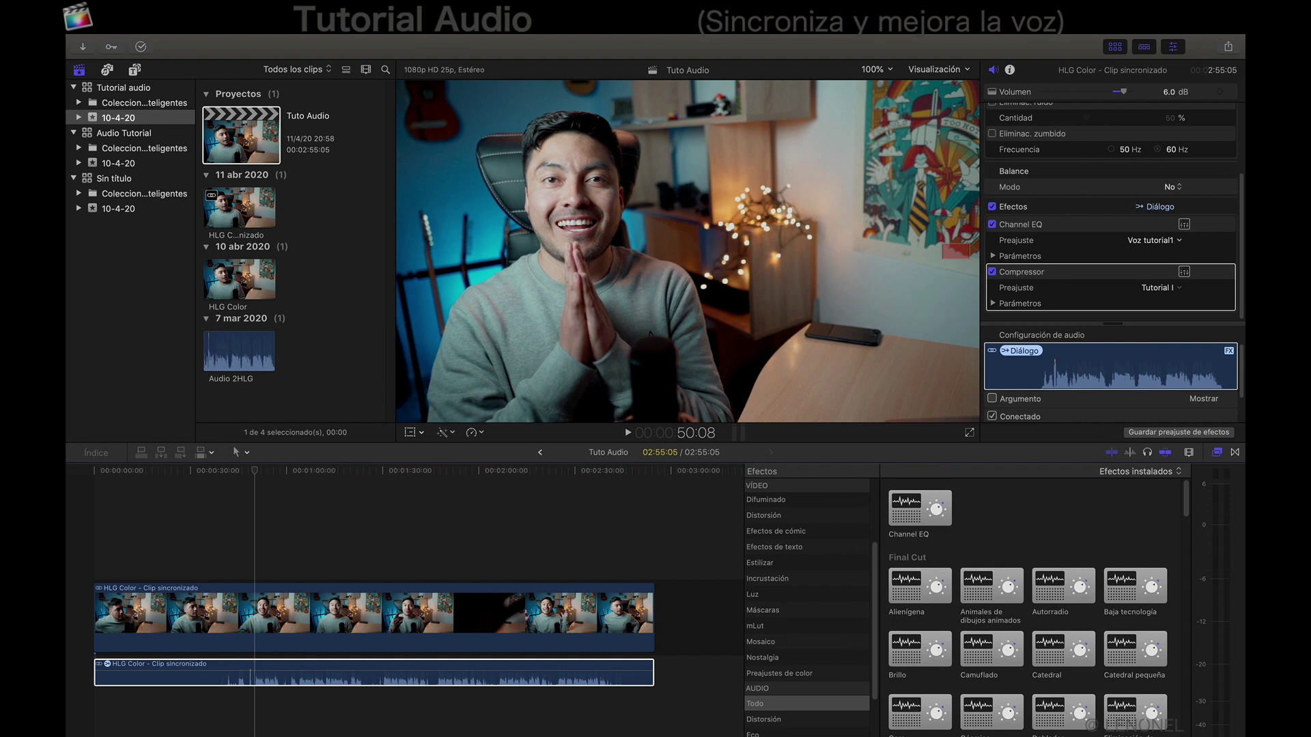
Find the Limiter via 'lim' and apply it to the audio clip after the Compressor.
{"action": "type", "text": "lim"}
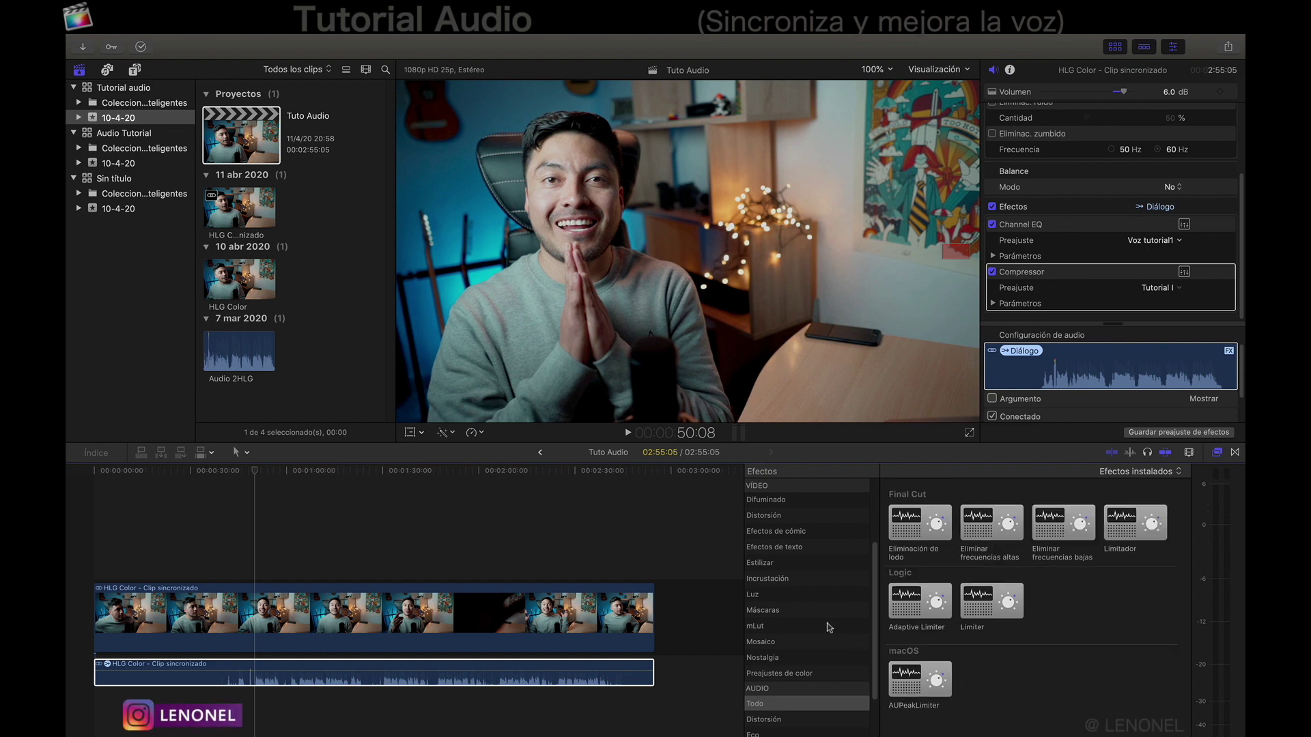
{"action": "left_click", "coordinate": [995, 602]}
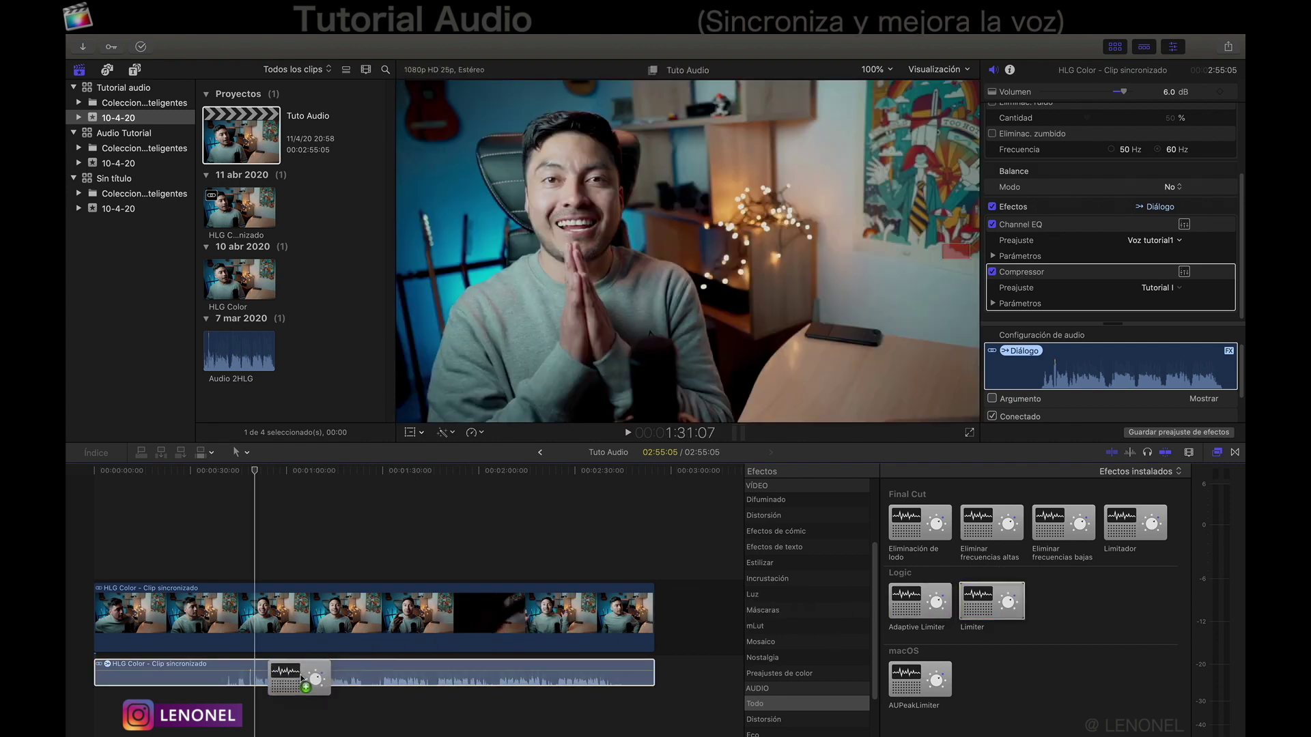
{"action": "left_click_drag", "start_coordinate": [995, 602], "coordinate": [302, 679]}
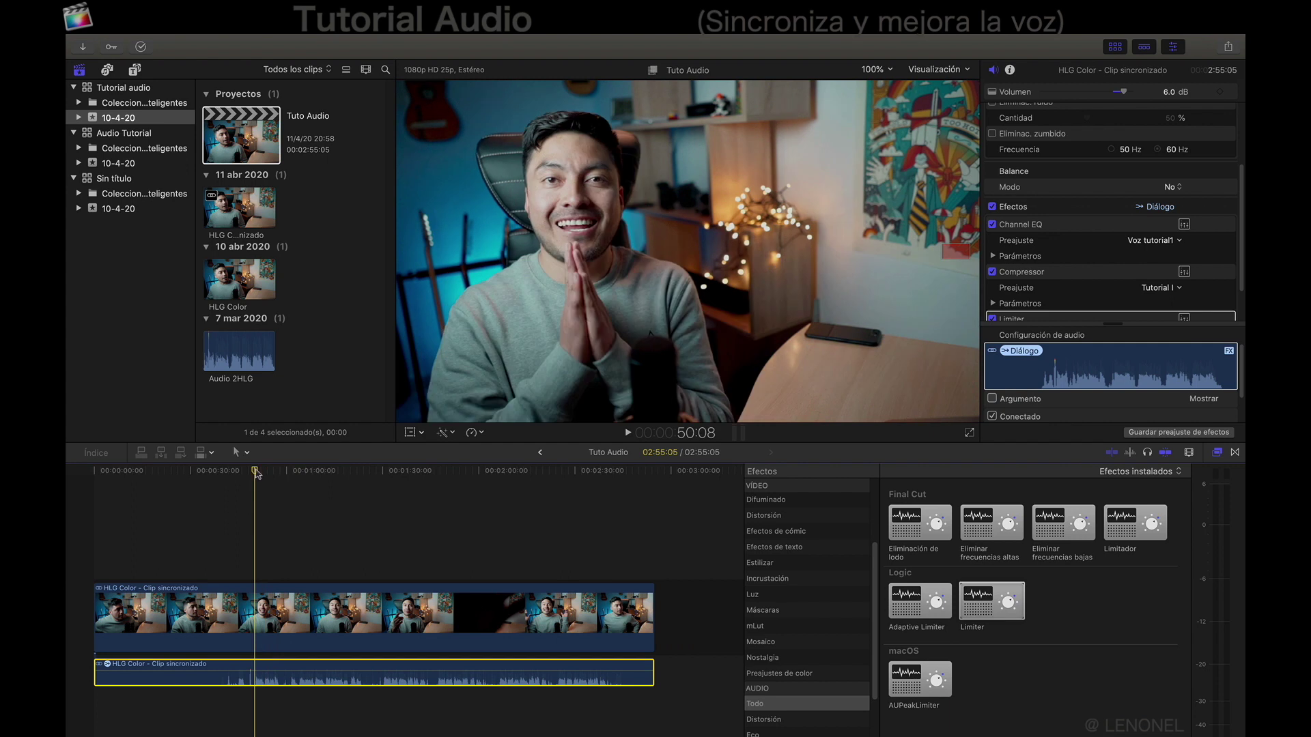
{"action": "left_click_drag", "start_coordinate": [255, 472], "coordinate": [262, 476]}
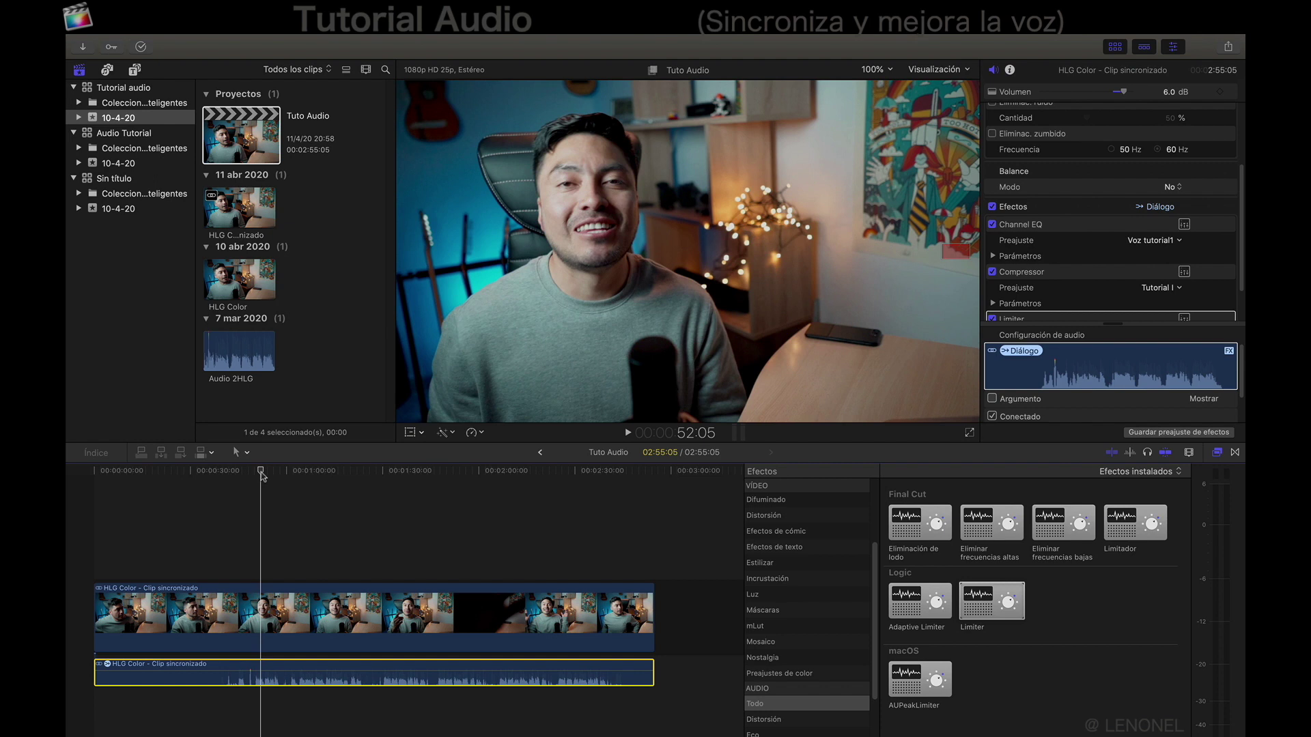
{"action": "left_click_drag", "start_coordinate": [263, 476], "coordinate": [262, 478]}
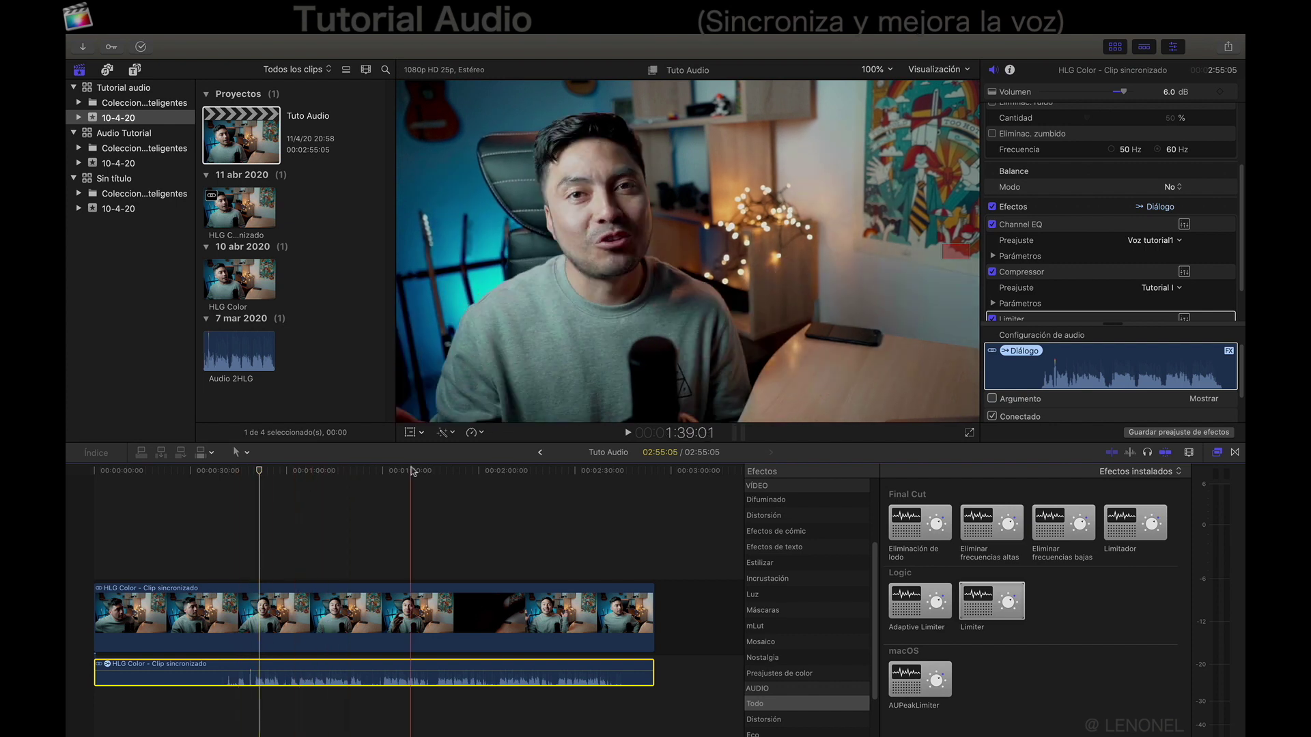
Lower the Limiter's Output Level to -1.0 dB and close its controls.
{"action": "scroll", "coordinate": [1174, 268], "scroll_direction": "up", "scroll_amount": 2}
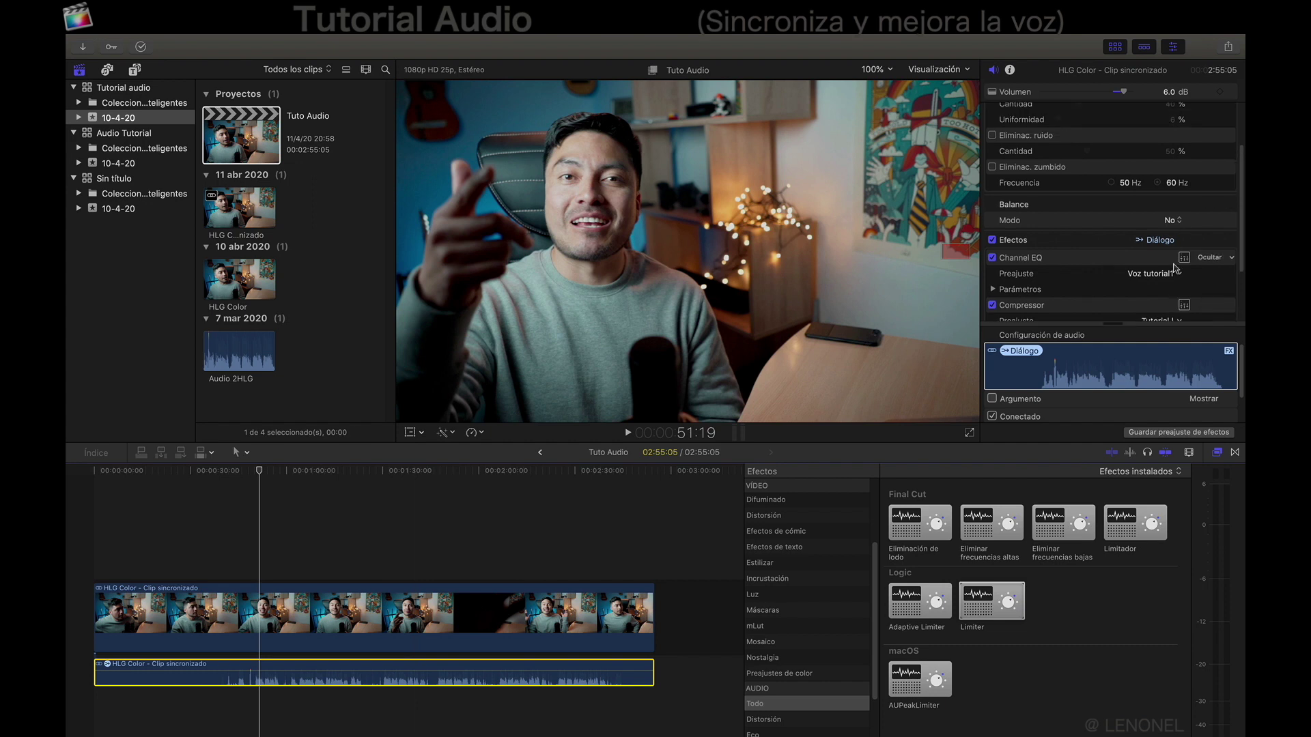
{"action": "scroll", "coordinate": [1175, 268], "scroll_direction": "down", "scroll_amount": 5}
{"action": "left_click", "coordinate": [1184, 272]}
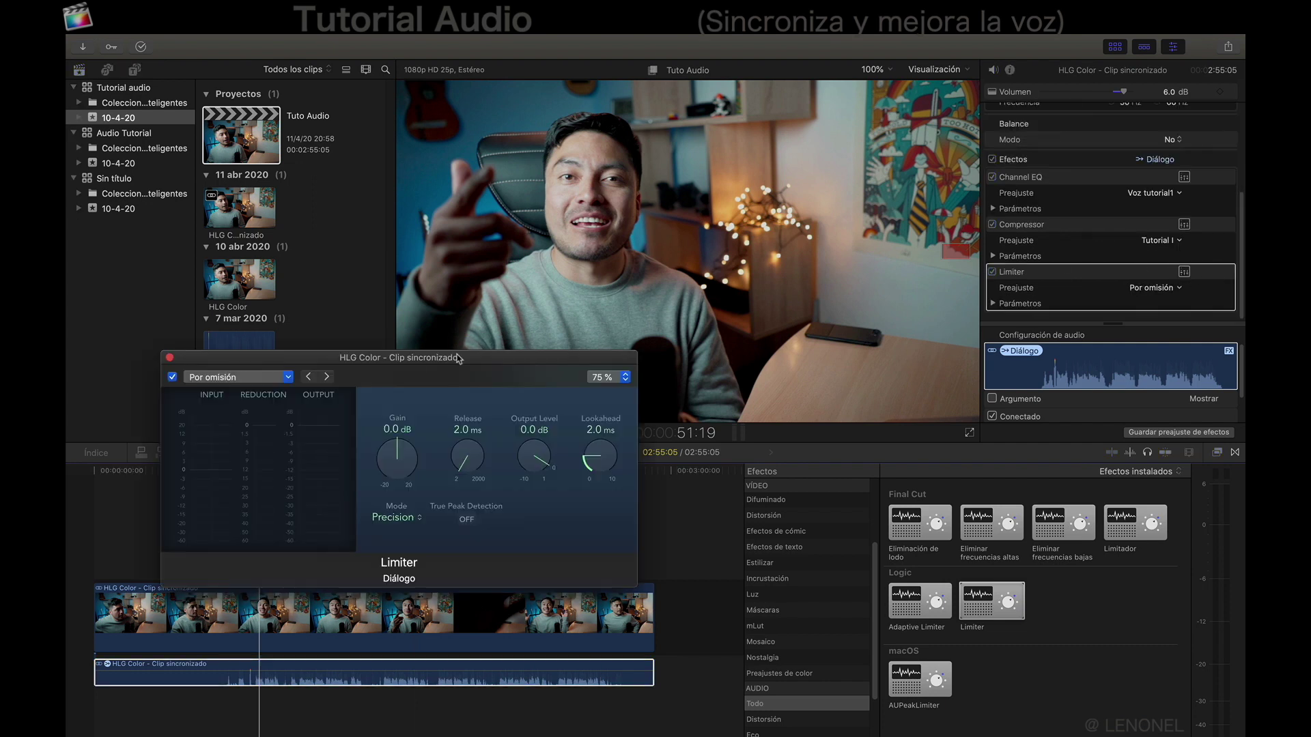
{"action": "left_click_drag", "start_coordinate": [418, 358], "coordinate": [549, 280]}
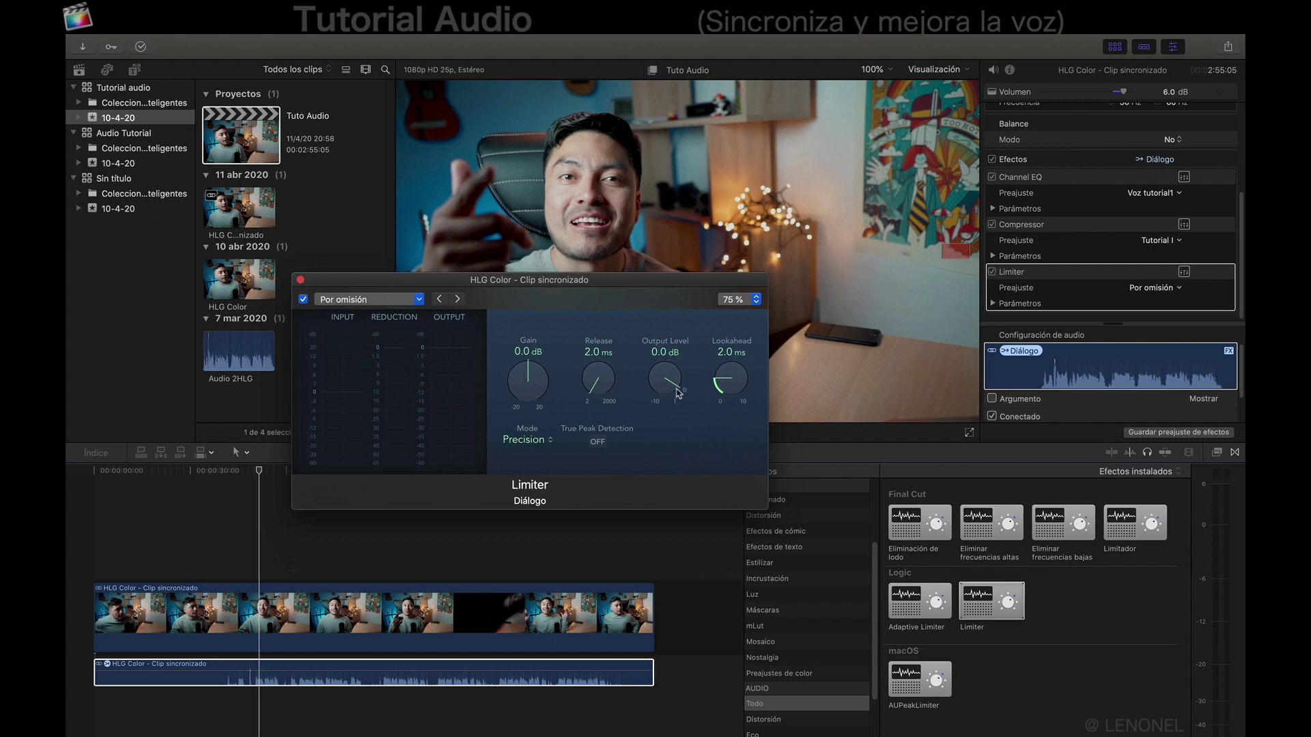
{"action": "left_click_drag", "start_coordinate": [678, 391], "coordinate": [674, 408]}
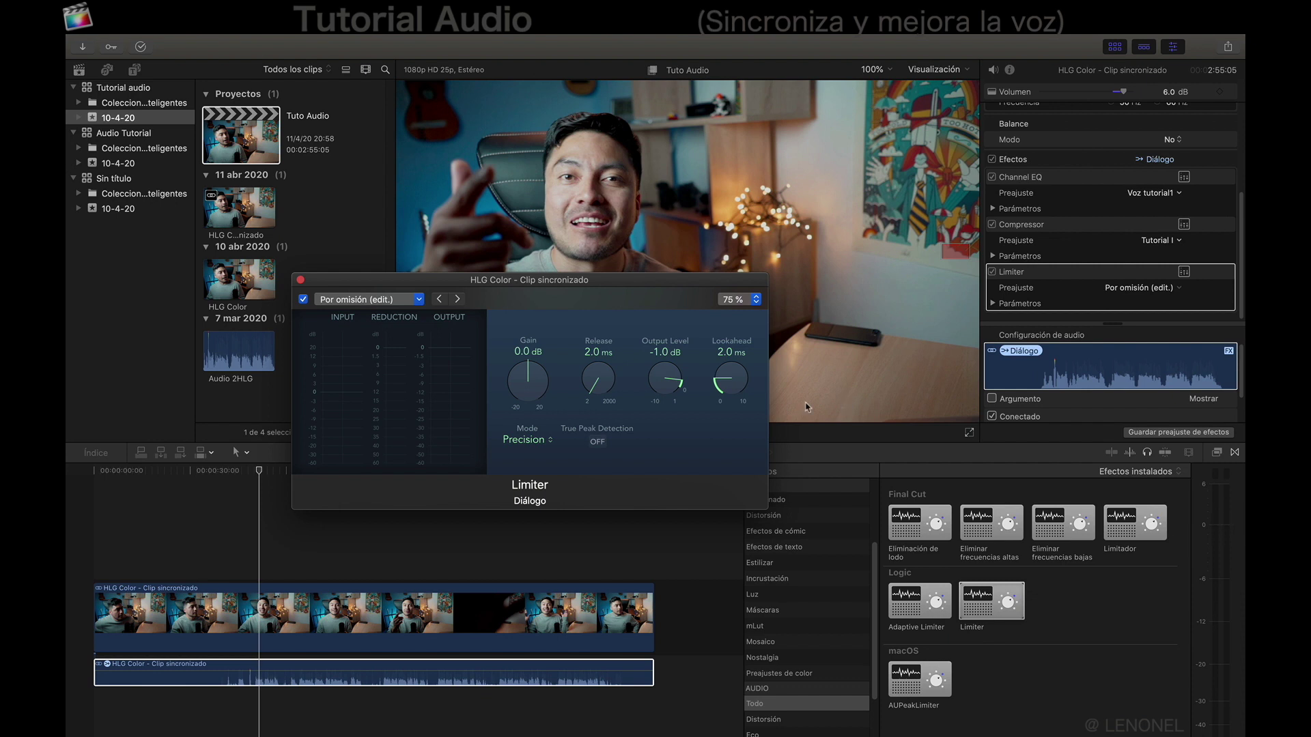
{"action": "left_click_drag", "start_coordinate": [683, 381], "coordinate": [682, 384]}
{"action": "left_click", "coordinate": [301, 281]}
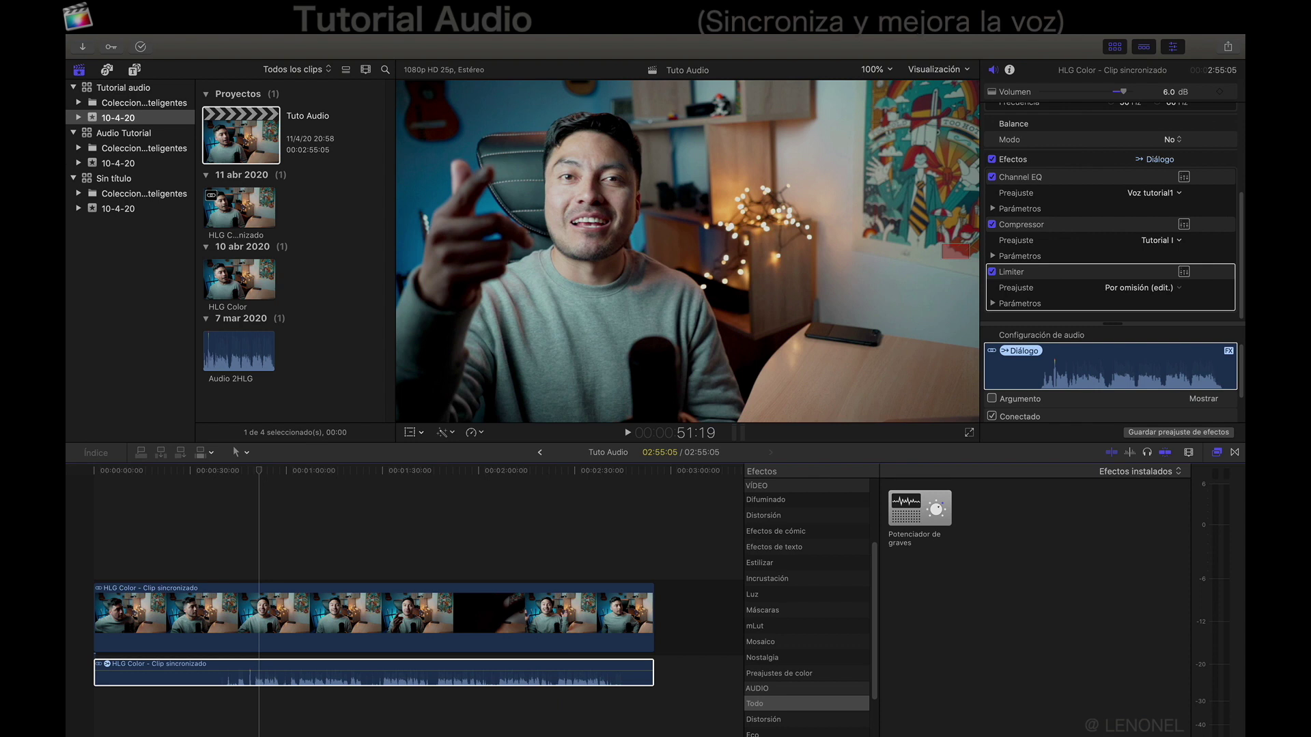
Add Potenciador de graves to the clip with its Cantidad set to 25,0.
{"action": "left_click", "coordinate": [907, 511]}
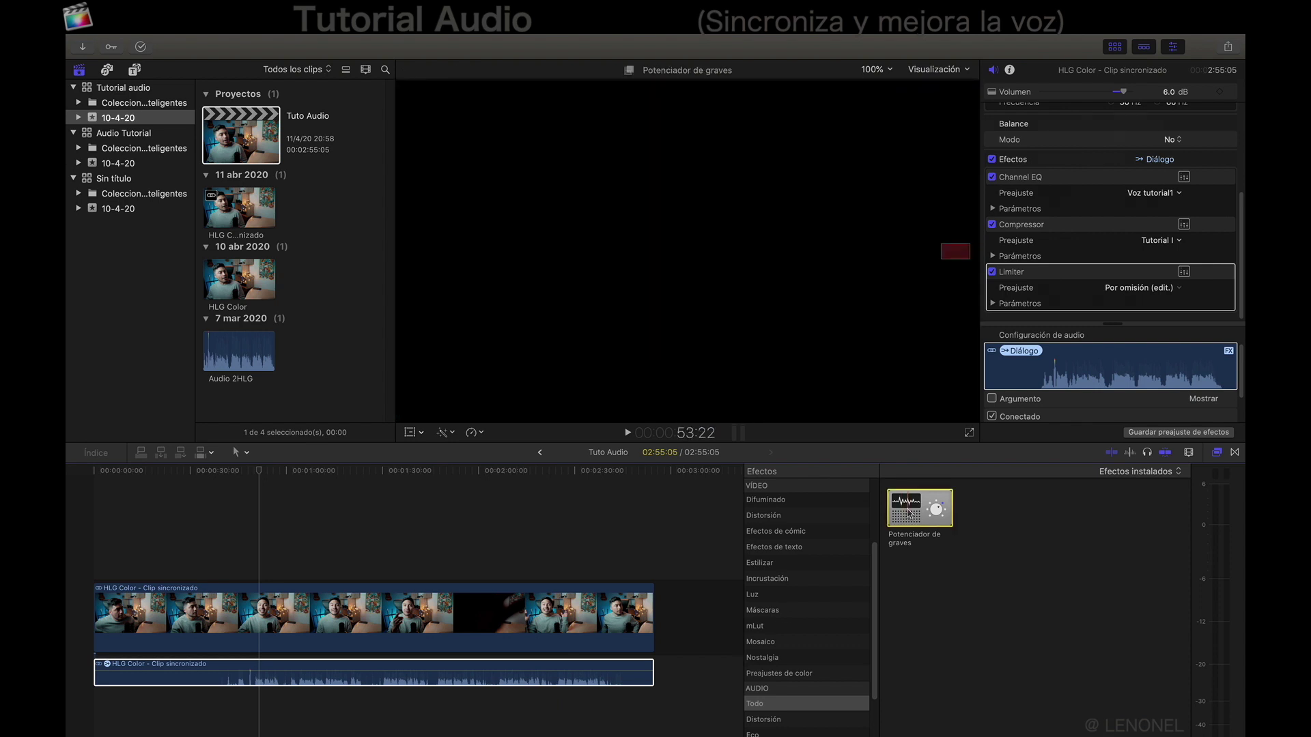
{"action": "double_click", "coordinate": [908, 514]}
{"action": "left_click_drag", "start_coordinate": [1086, 287], "coordinate": [1067, 294]}
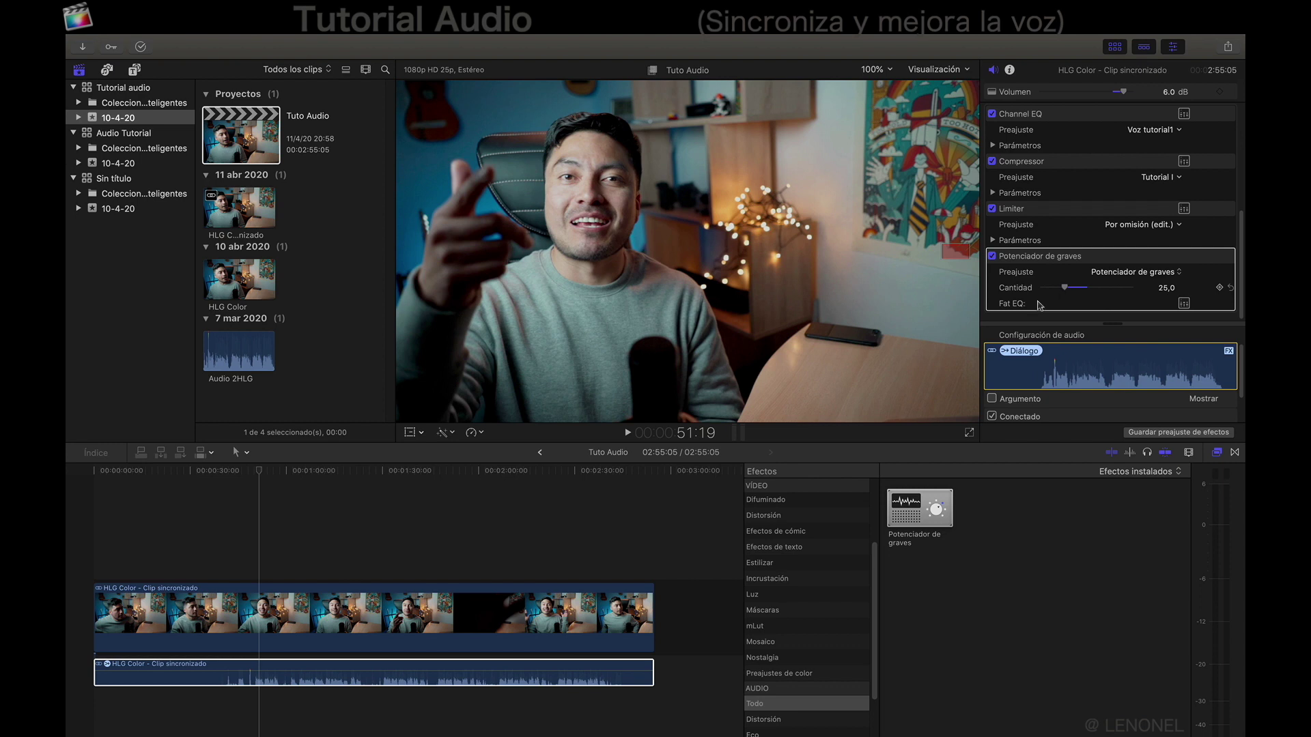
Play the clip from before the test passage to hear the effects.
{"action": "left_click", "coordinate": [256, 471]}
{"action": "key", "text": "space"}
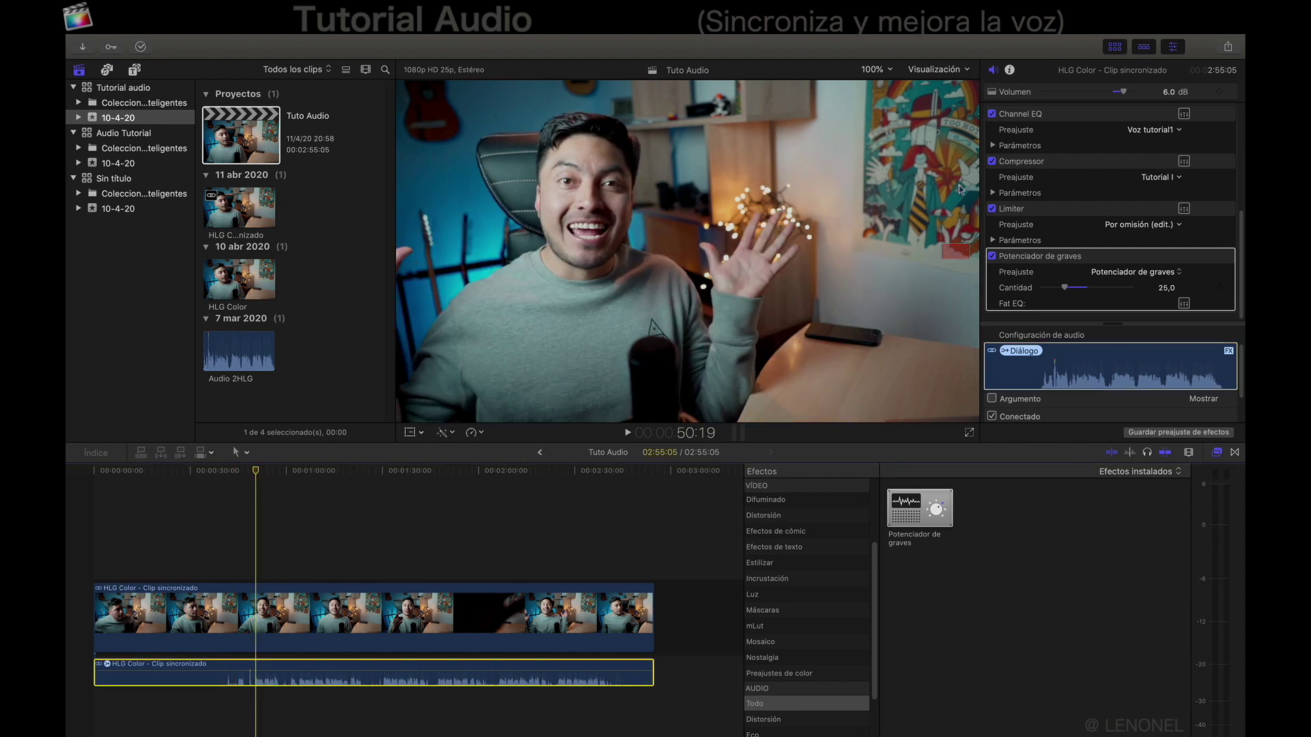
{"action": "scroll", "coordinate": [998, 171], "scroll_direction": "up", "scroll_amount": 3}
{"action": "left_click", "coordinate": [993, 162]}
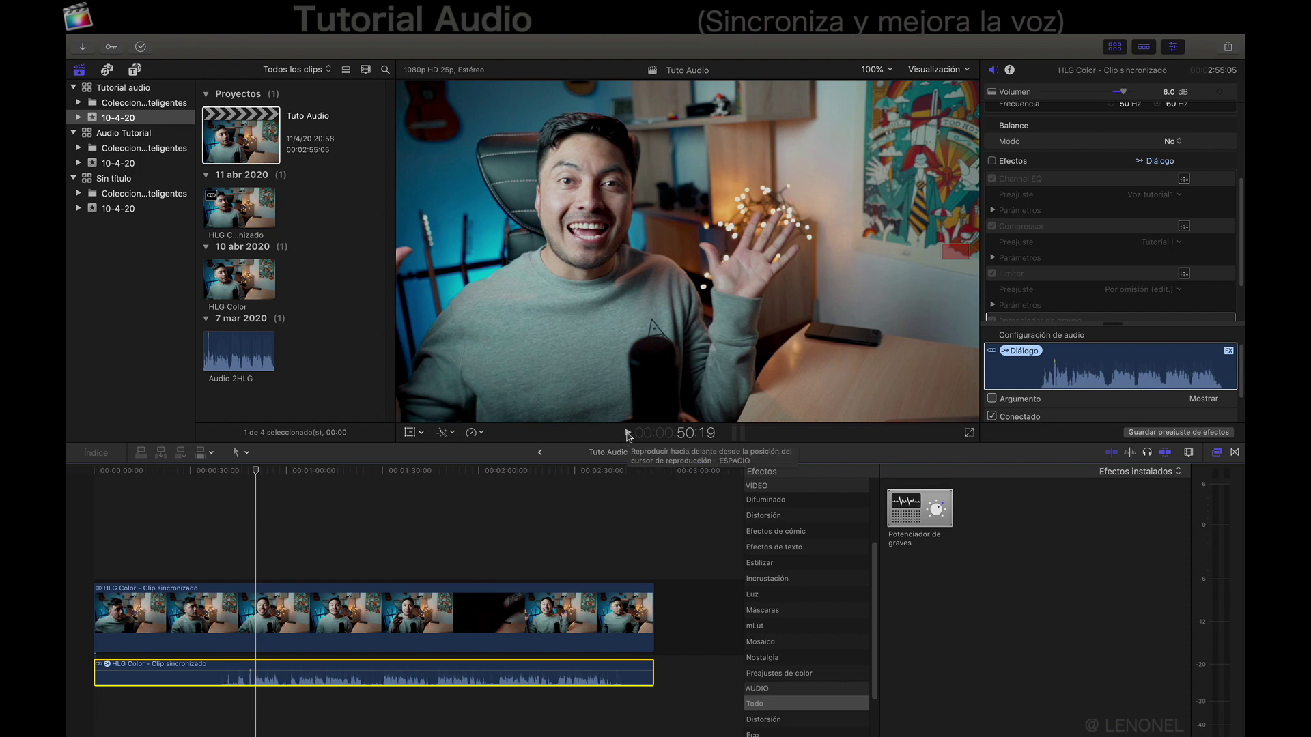
{"action": "left_click", "coordinate": [628, 434]}
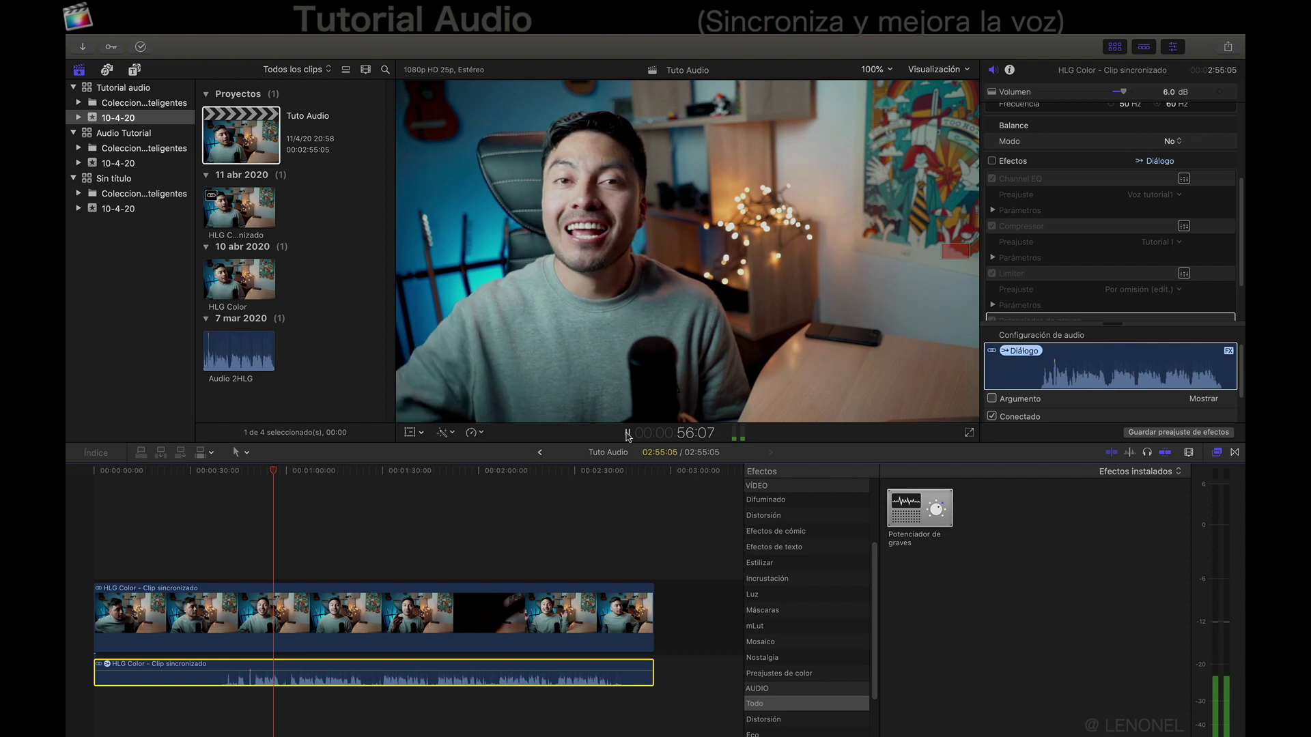
{"action": "left_click", "coordinate": [628, 434]}
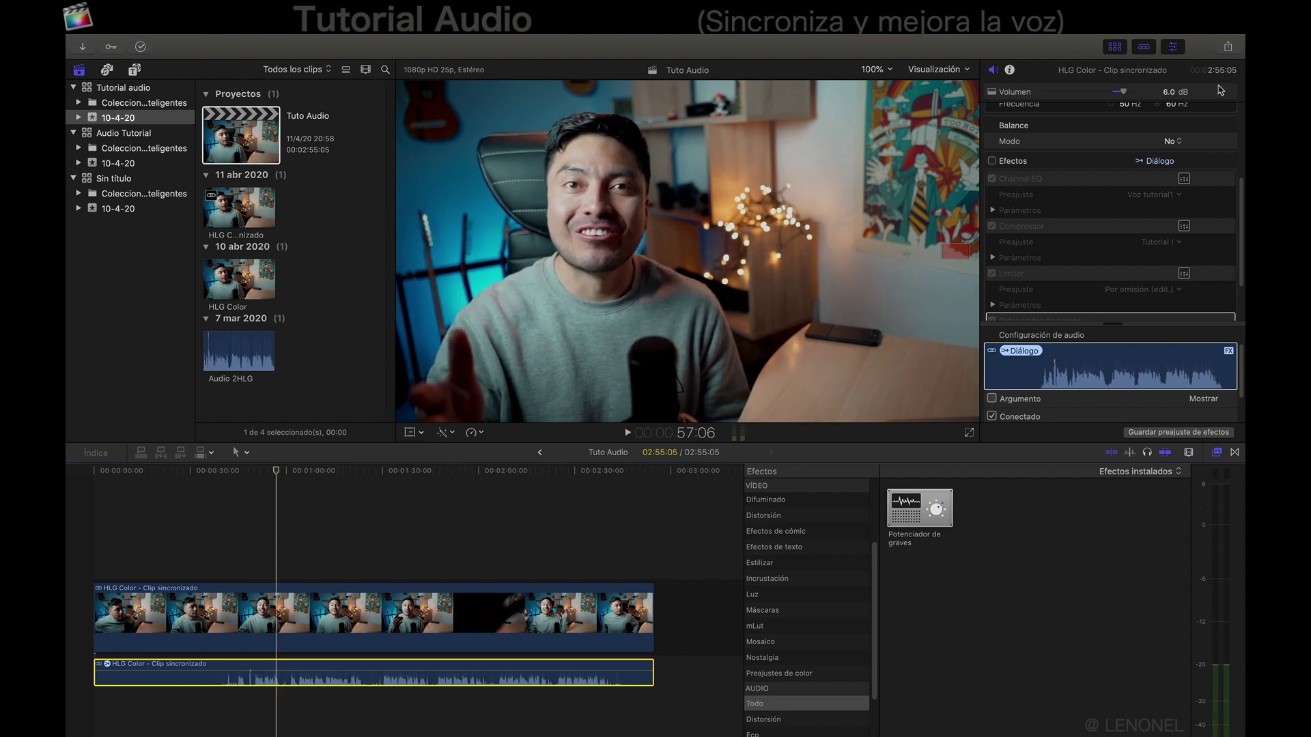
{"action": "left_click", "coordinate": [992, 160]}
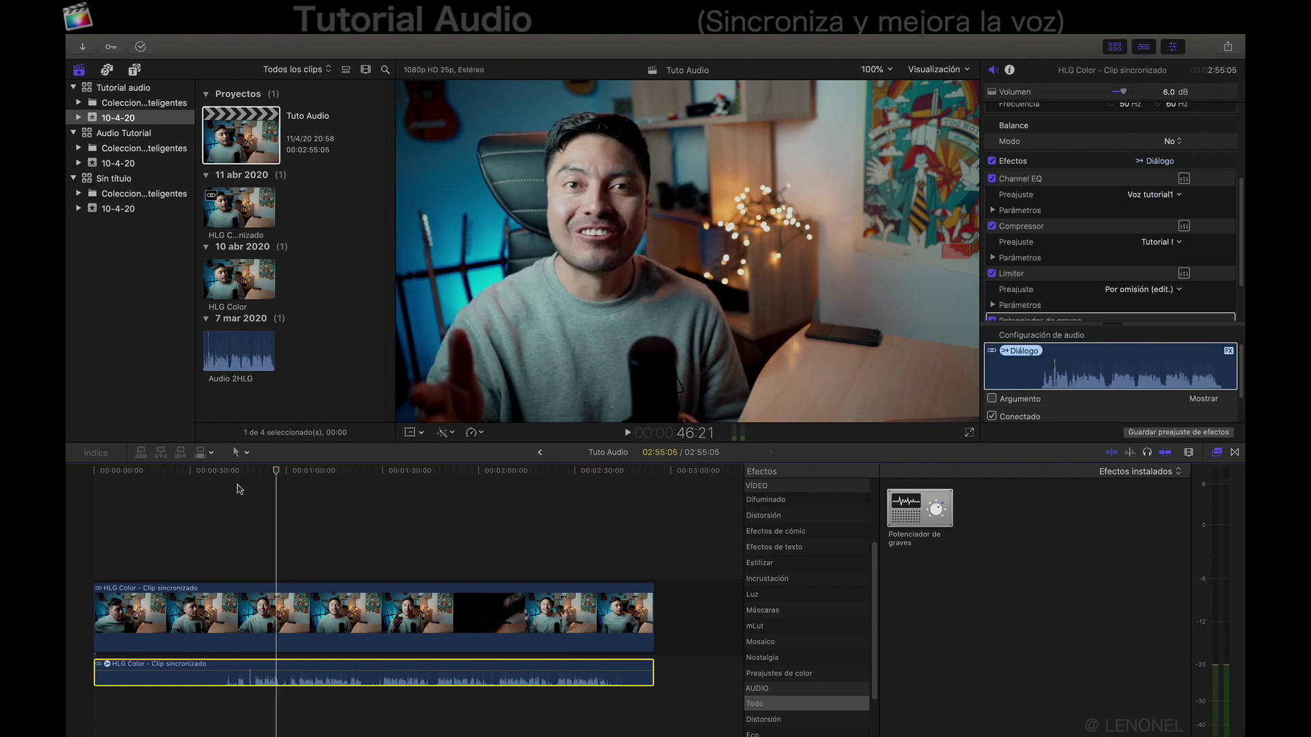
{"action": "left_click", "coordinate": [259, 477]}
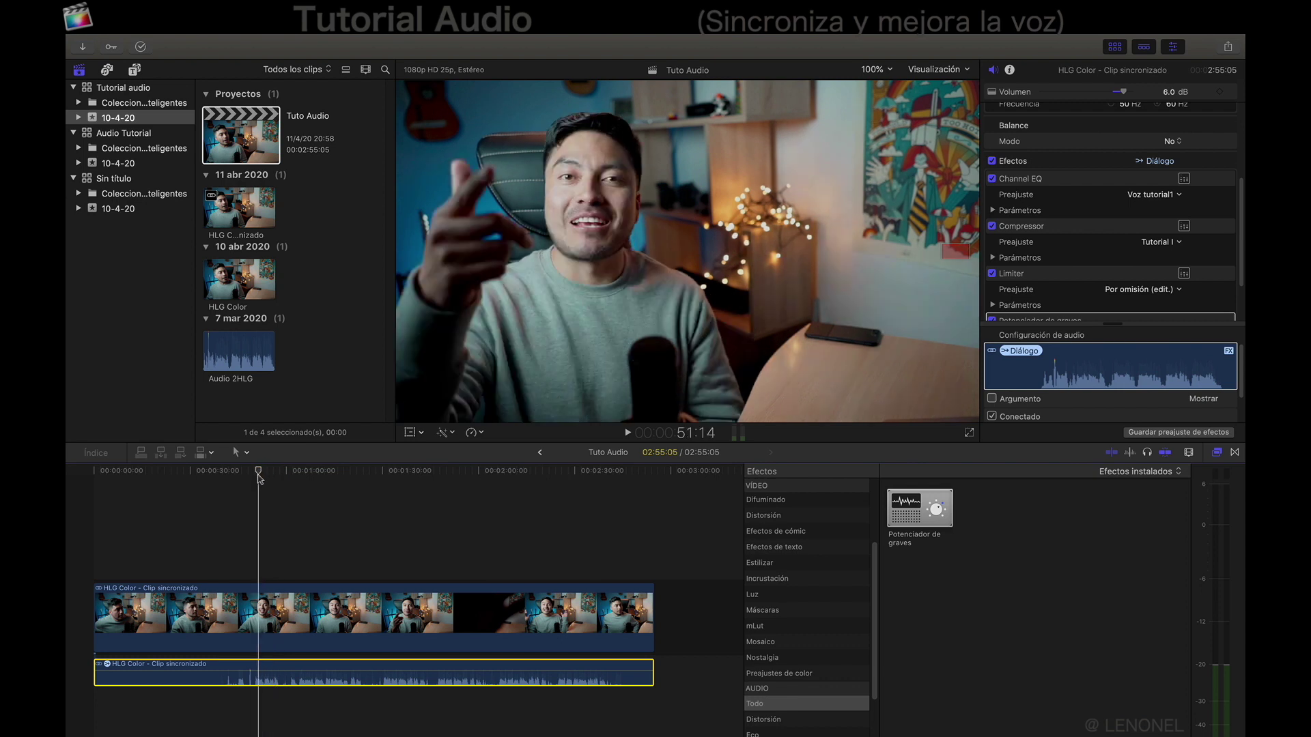
{"action": "left_click", "coordinate": [256, 478]}
{"action": "left_click", "coordinate": [628, 435]}
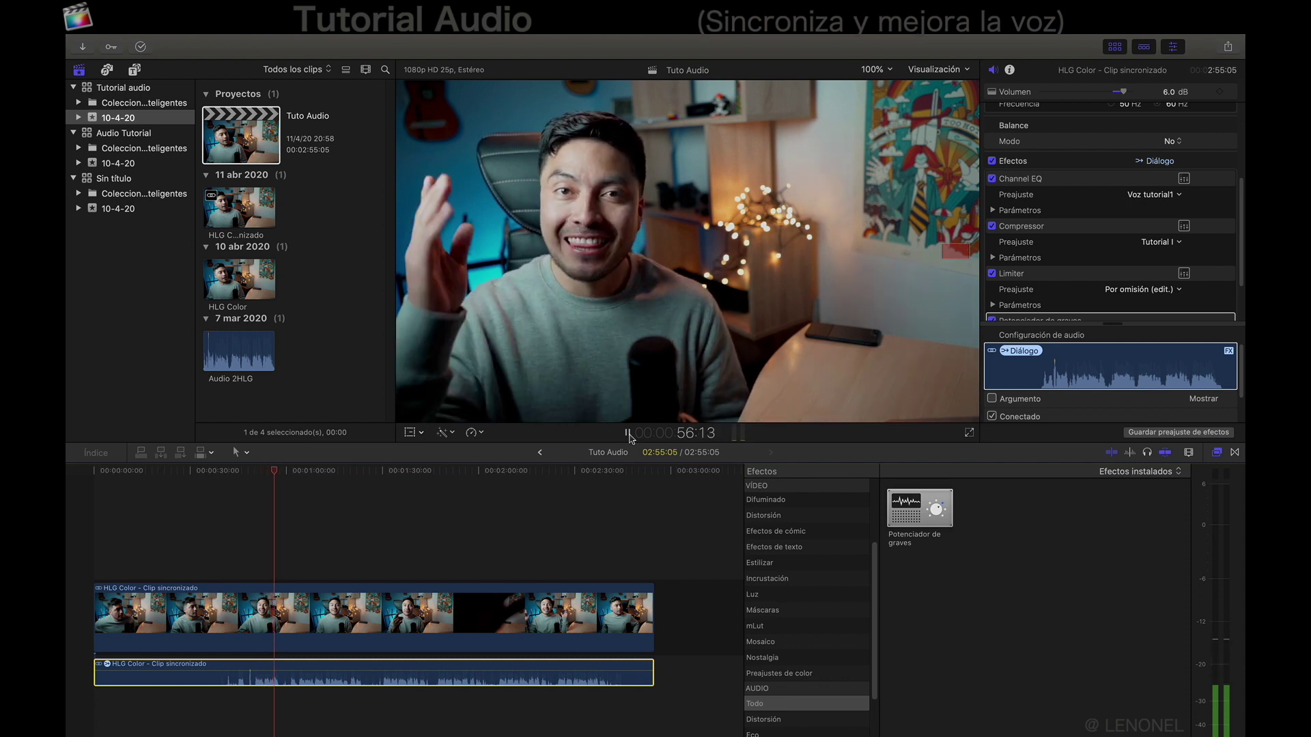
{"action": "left_click", "coordinate": [628, 434]}
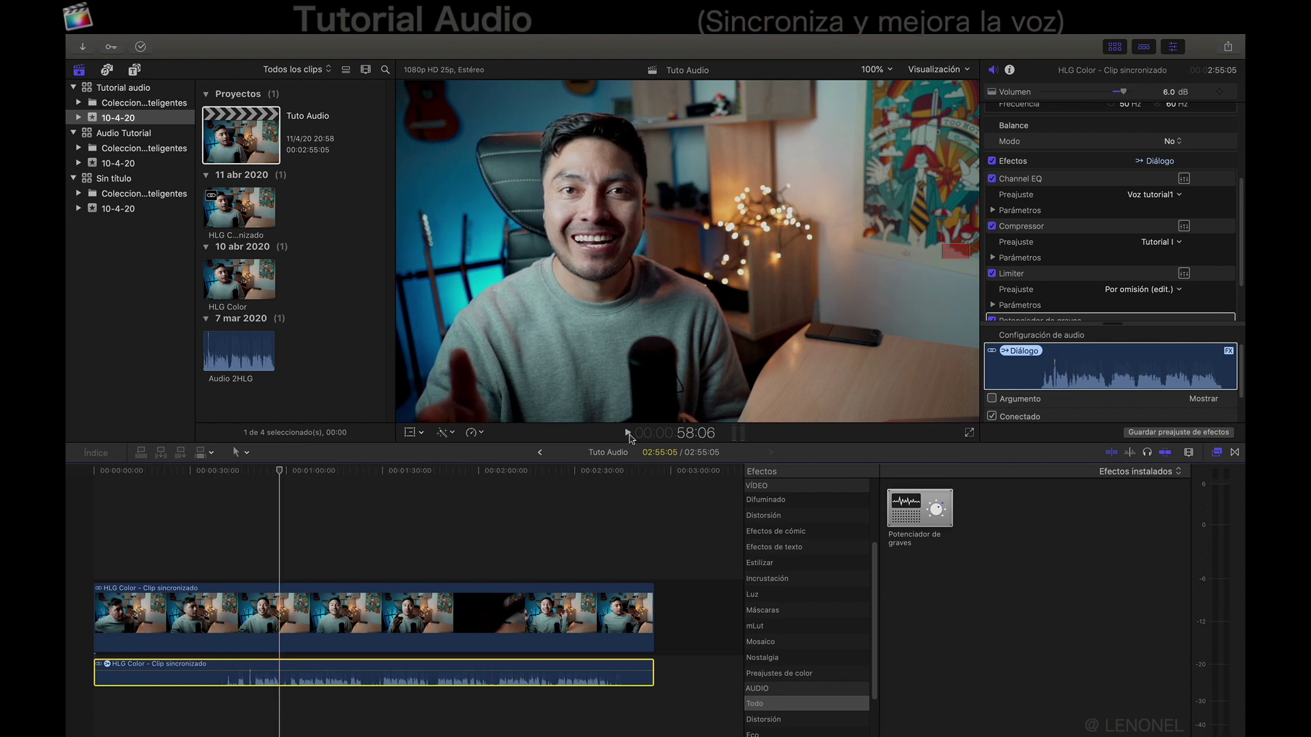